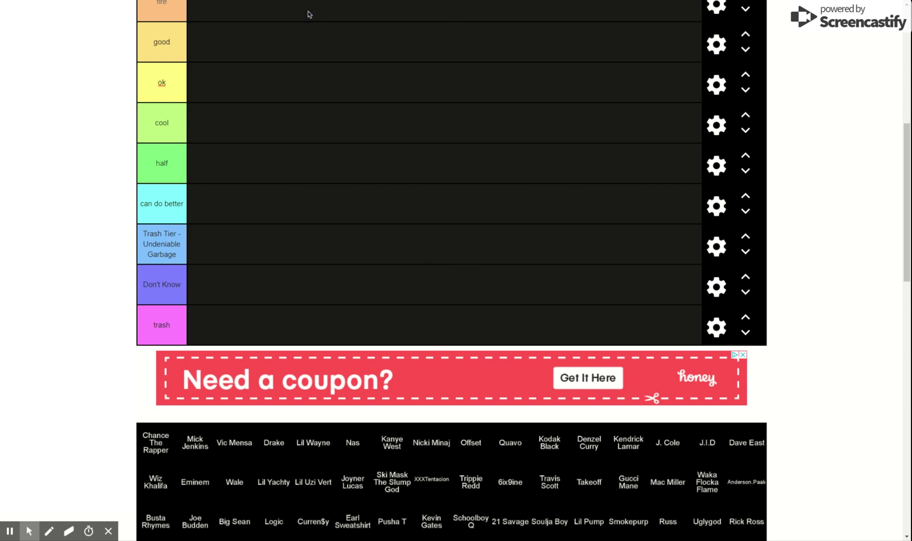
Step: Replace the 'Trash Tier - Undeniable Garbage' tier label text with 'sure'
scroll(370, 301, "down", 5)
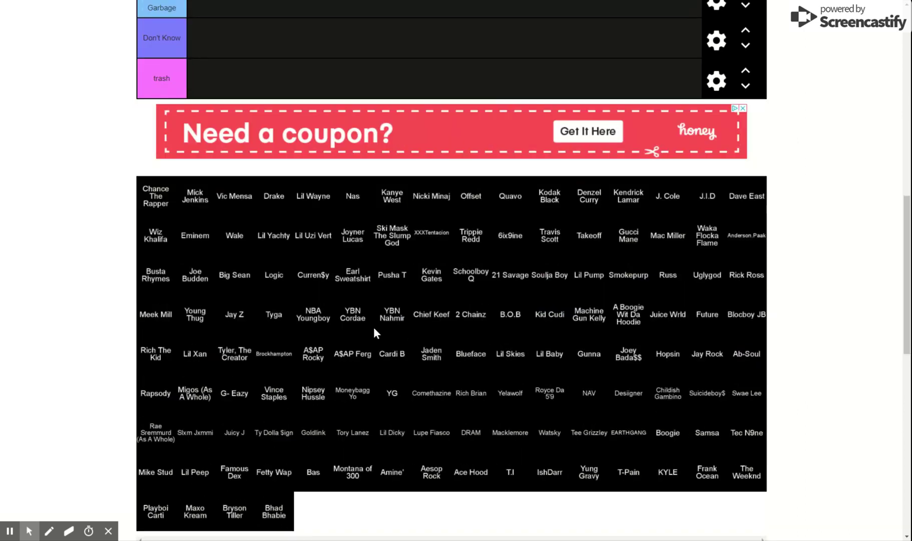
scroll(376, 336, "down", 1)
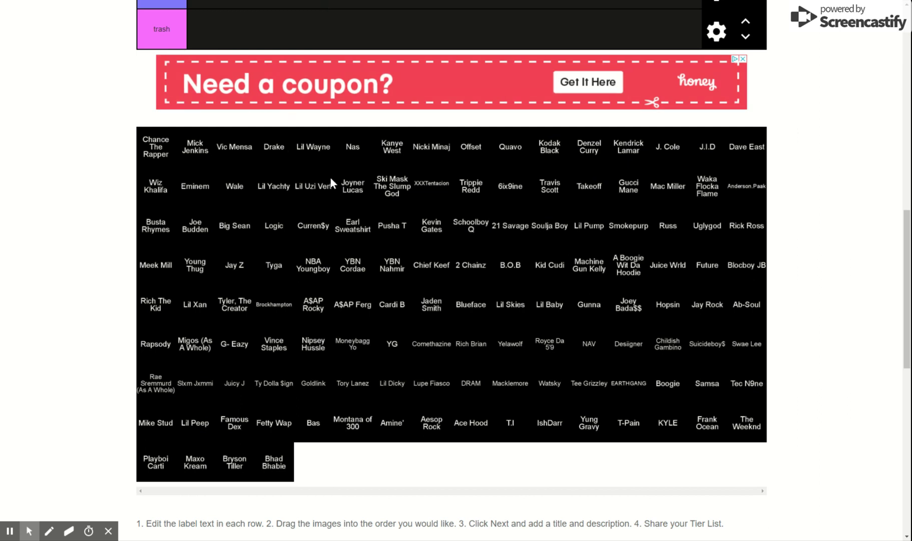
scroll(369, 234, "up", 5)
scroll(373, 261, "up", 5)
scroll(376, 253, "down", 1)
scroll(377, 251, "down", 1)
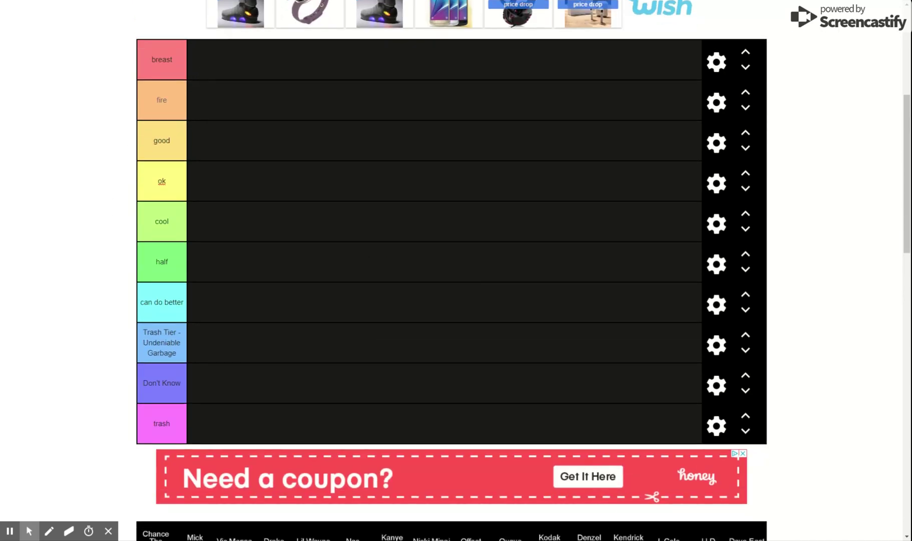
left_click(179, 354)
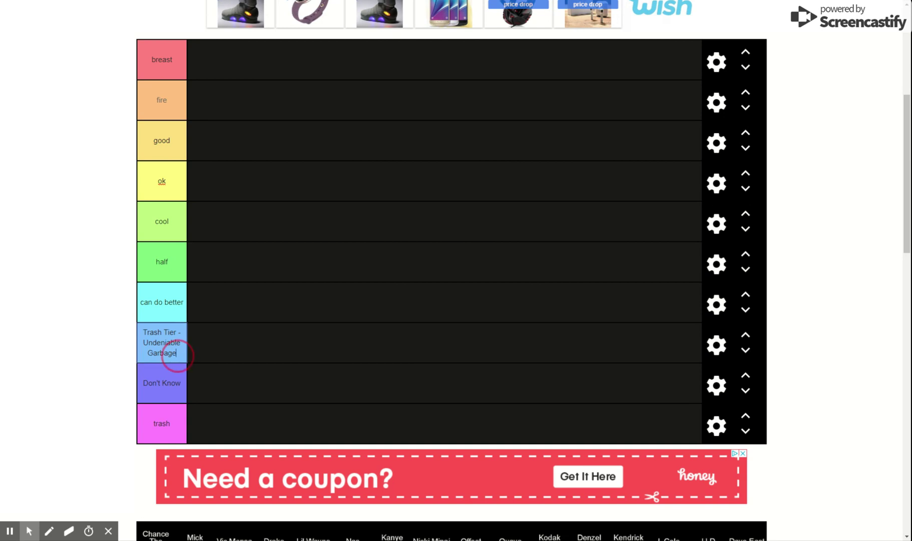
left_click_drag(179, 354, 141, 329)
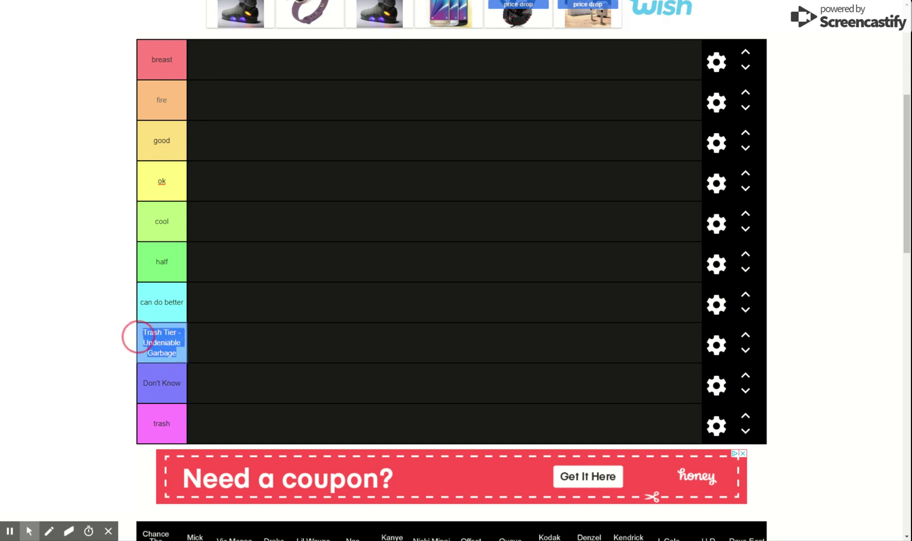
key("BackSpace")
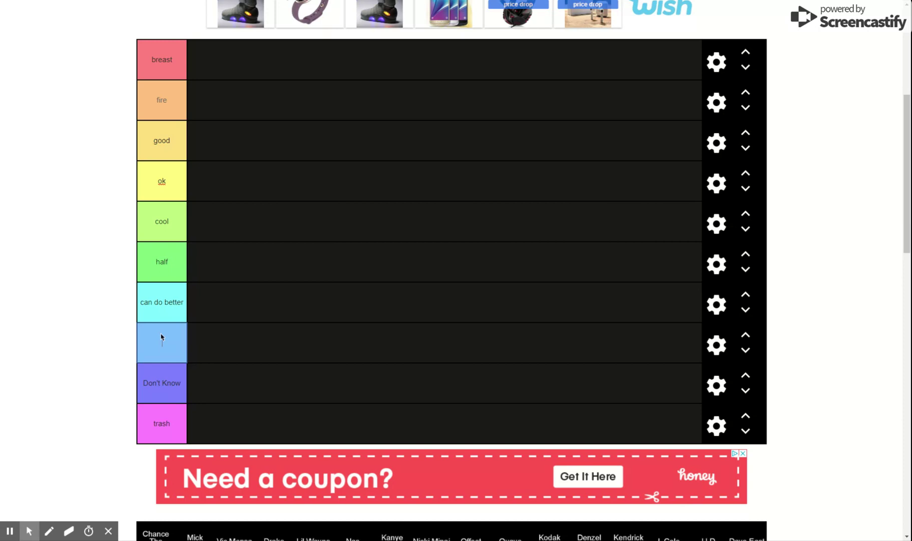
type("s")
type("ure")
scroll(263, 264, "down", 5)
scroll(273, 262, "down", 1)
scroll(254, 261, "down", 2)
scroll(242, 262, "down", 1)
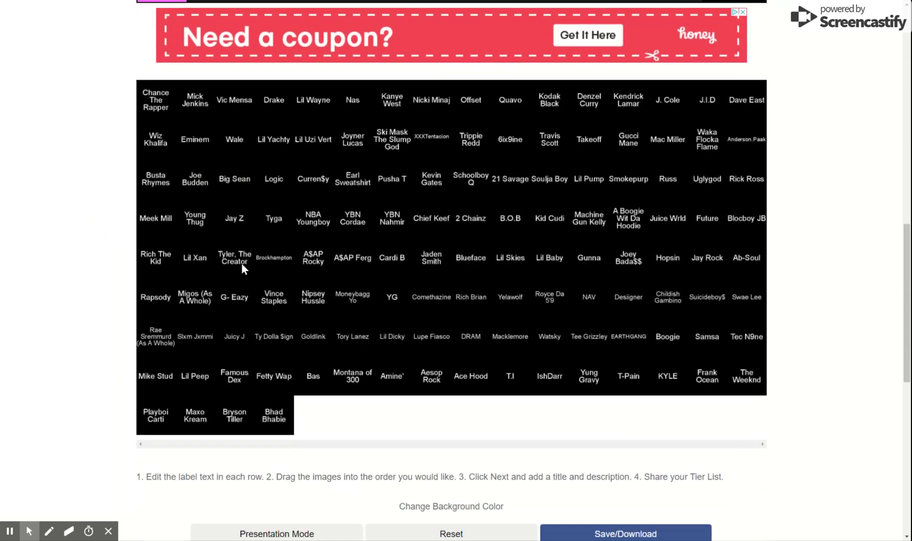
scroll(242, 263, "up", 2)
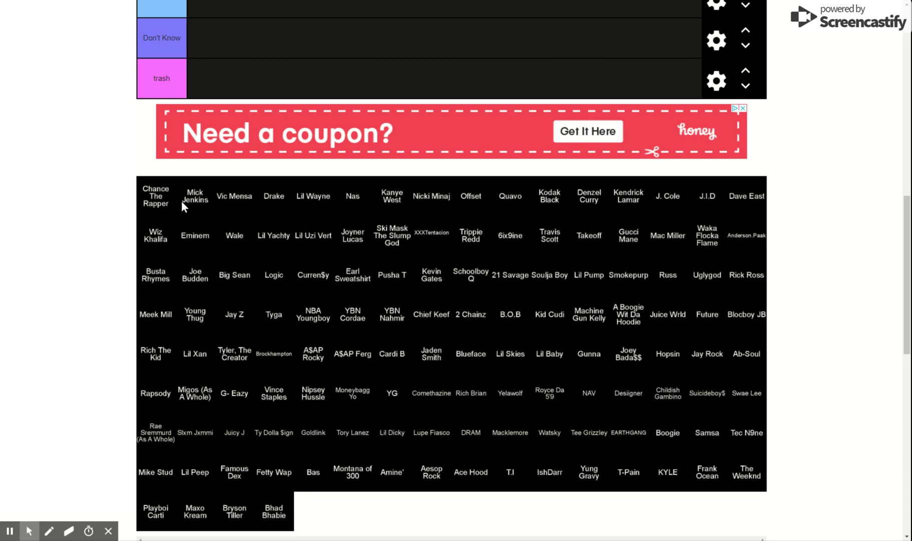
scroll(273, 210, "up", 5)
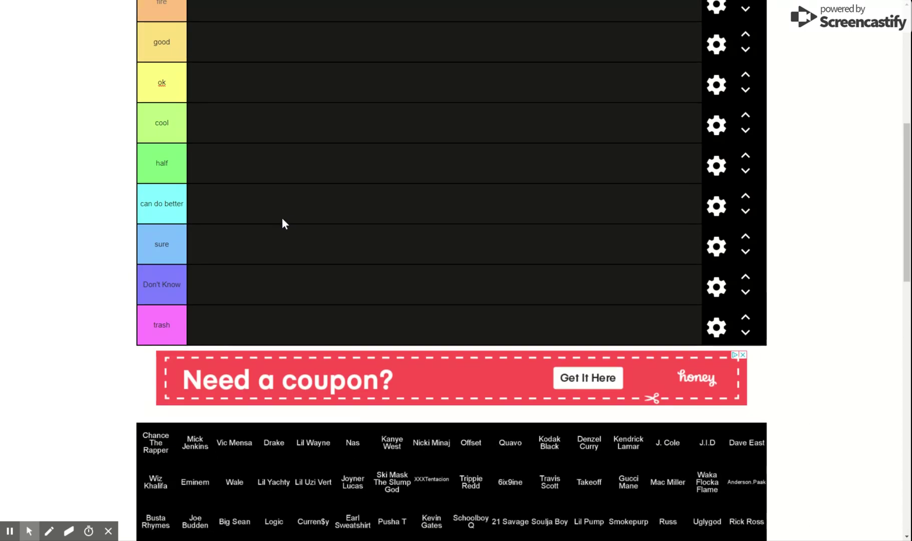
scroll(282, 218, "up", 4)
scroll(269, 228, "down", 1)
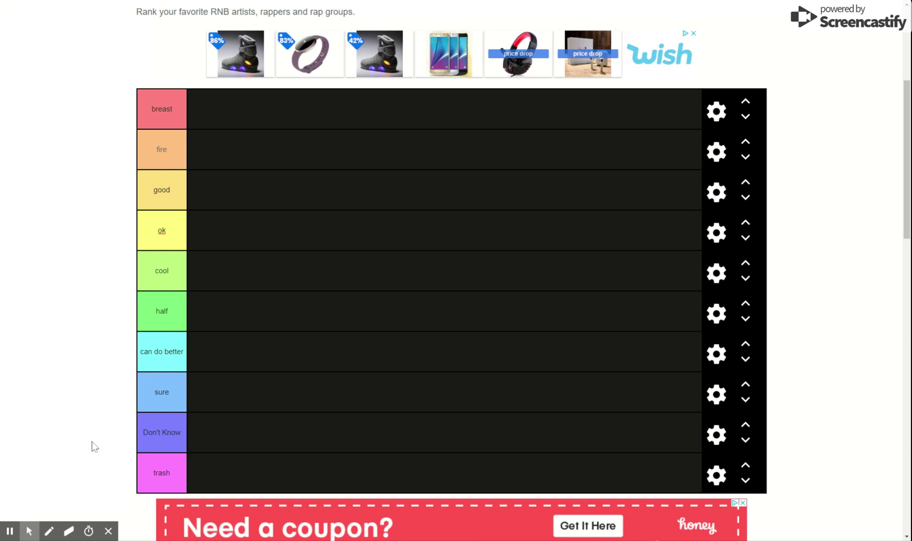
scroll(92, 445, "down", 6)
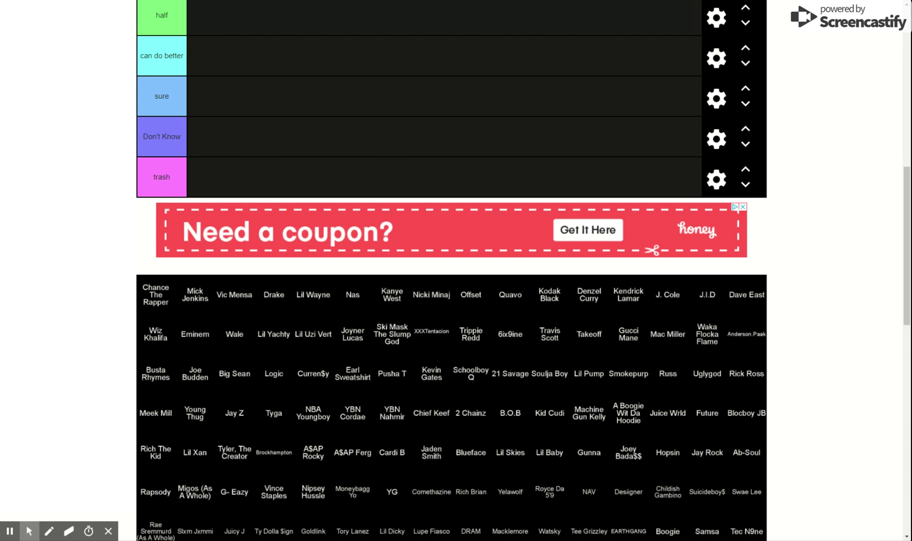
Step: Drag the Chance The Rapper, Mick Jenkins and Vic Mensa tiles into the Don't Know row
scroll(163, 303, "down", 1)
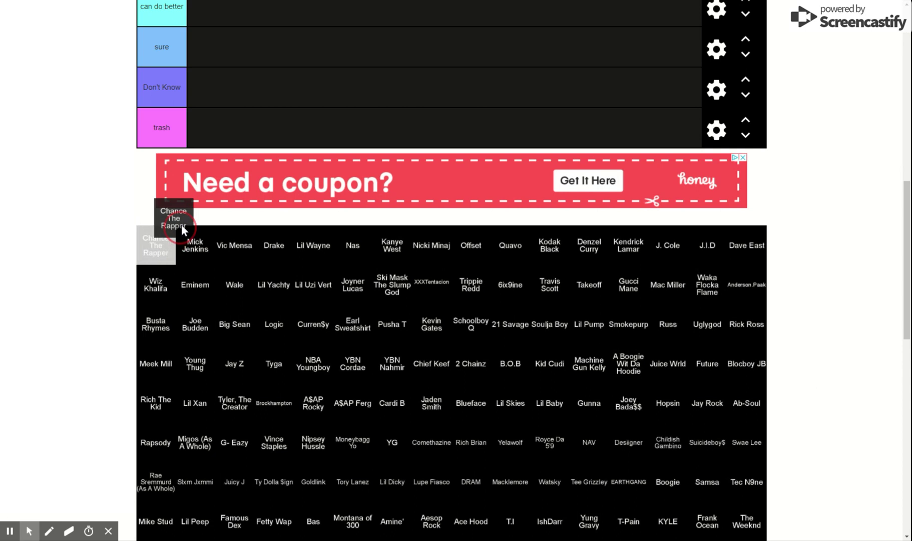
left_click_drag(162, 255, 219, 91)
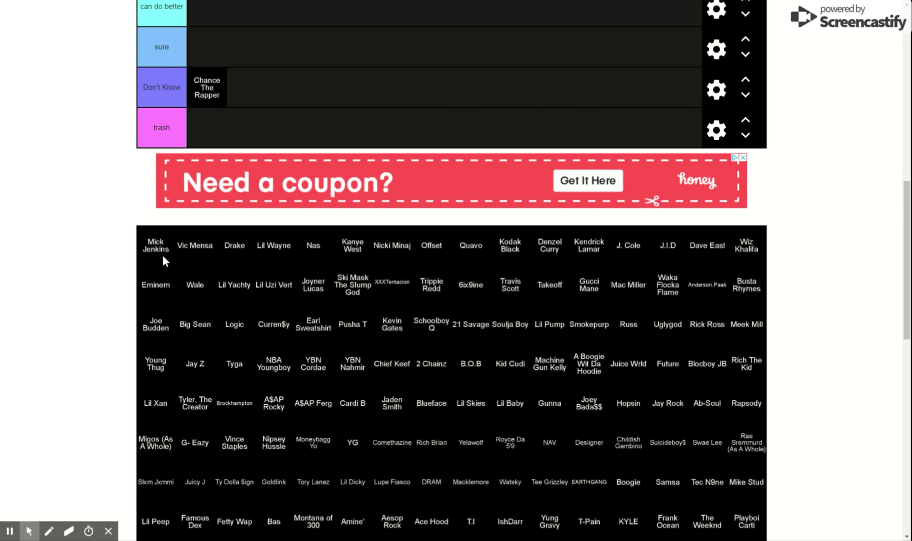
scroll(163, 254, "up", 1)
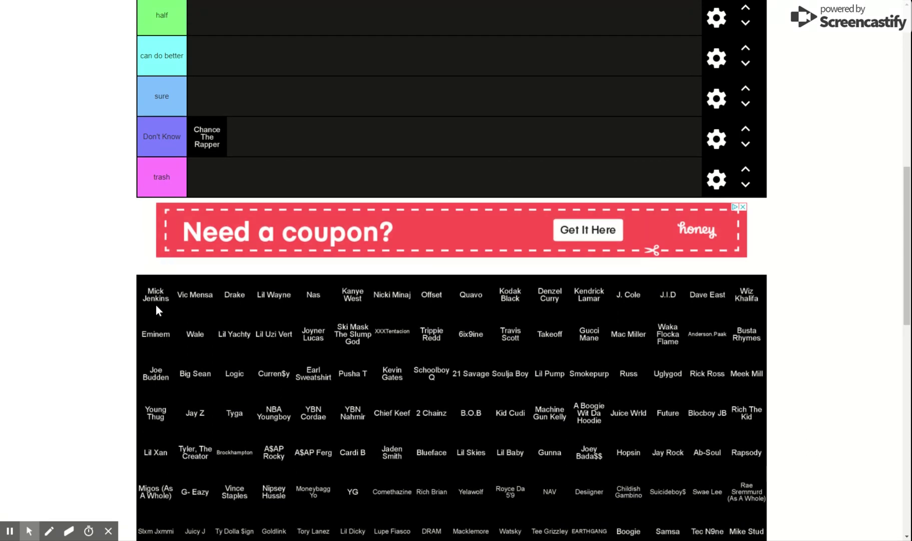
mouse_move(155, 303)
left_mouse_down()
mouse_move(285, 194)
mouse_move(265, 148)
left_mouse_up()
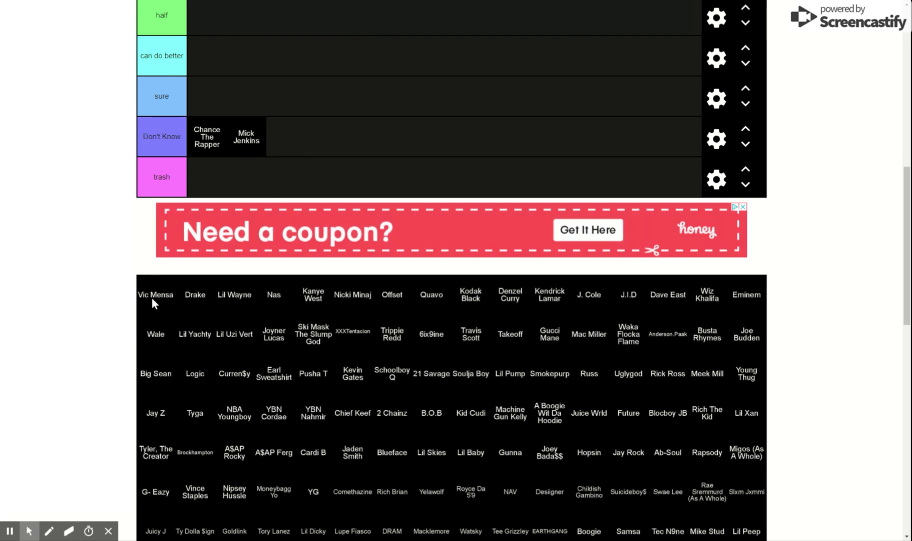
left_click_drag(154, 297, 287, 143)
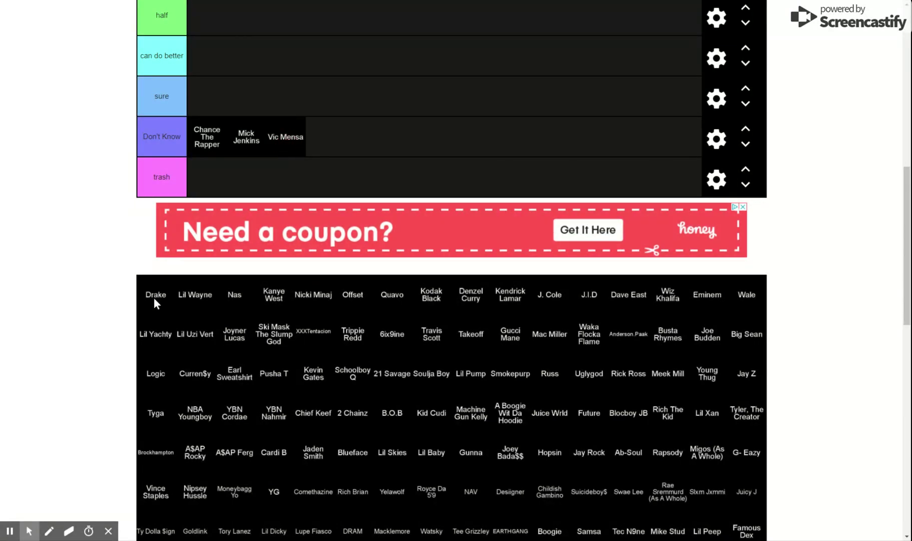
scroll(154, 298, "up", 2)
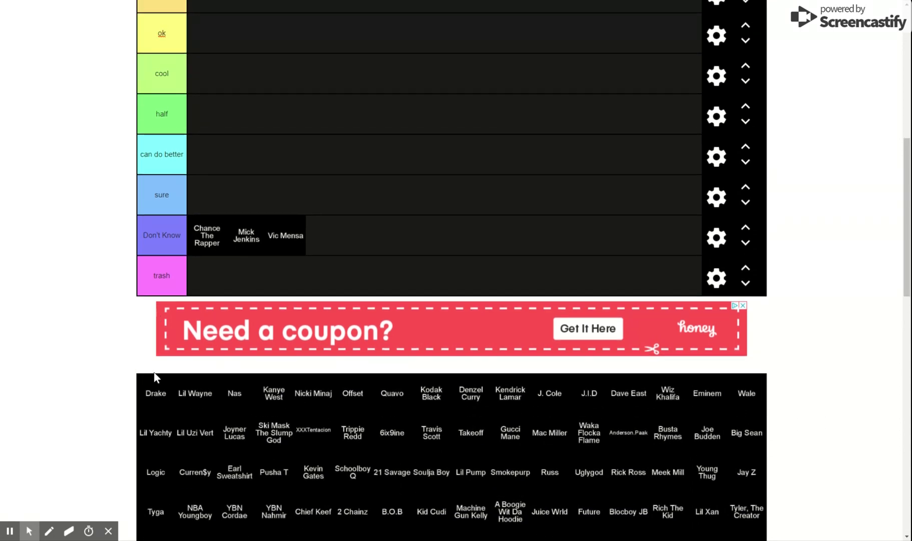
scroll(224, 433, "up", 1)
scroll(136, 421, "up", 1)
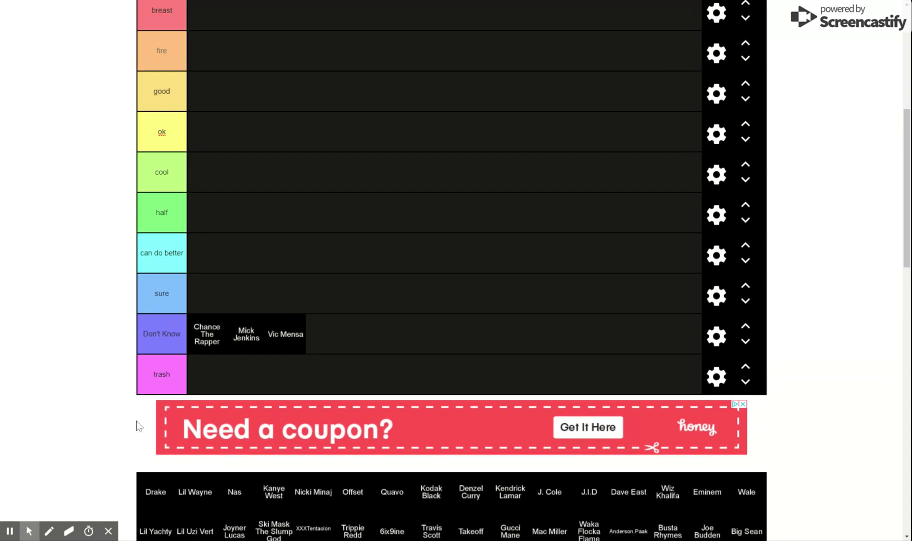
scroll(137, 421, "down", 1)
scroll(139, 424, "down", 1)
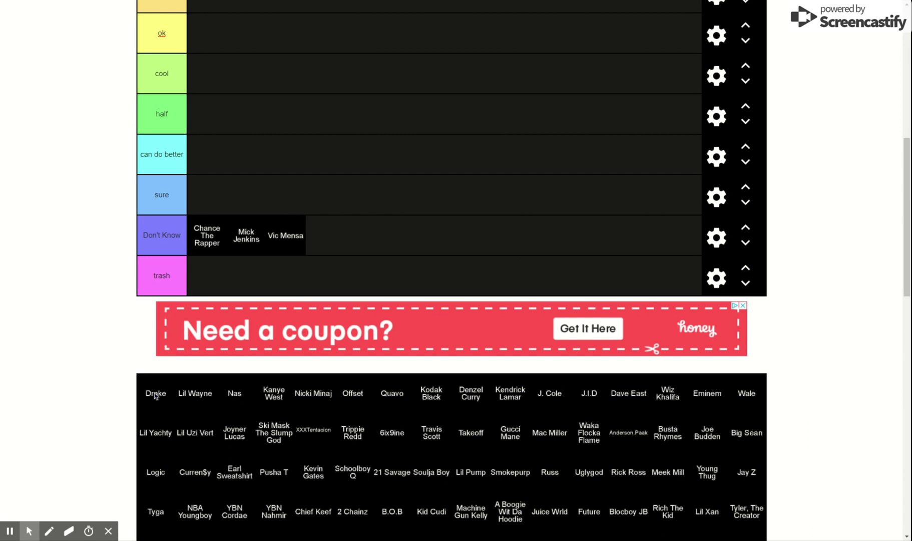
Step: Place the Lil Wayne tile in the cool tier
scroll(166, 381, "up", 1)
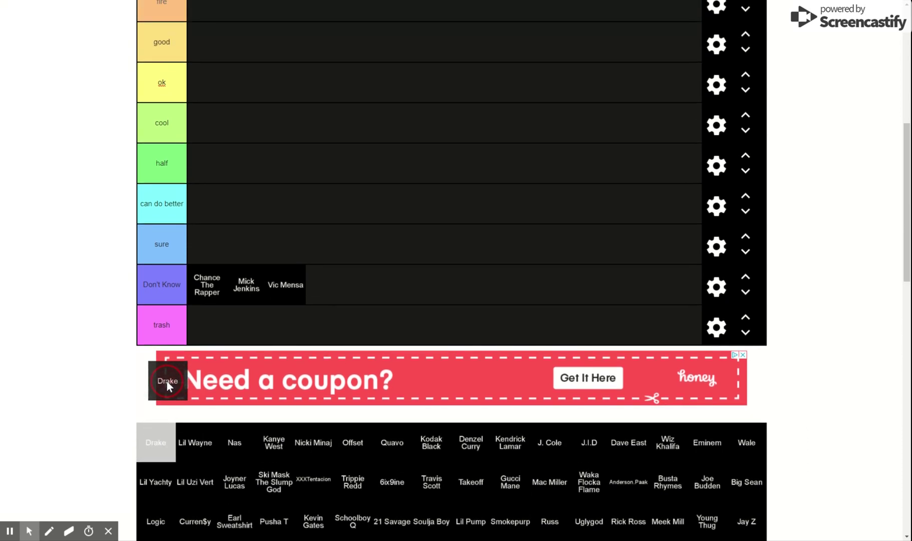
left_click_drag(164, 382, 238, 240)
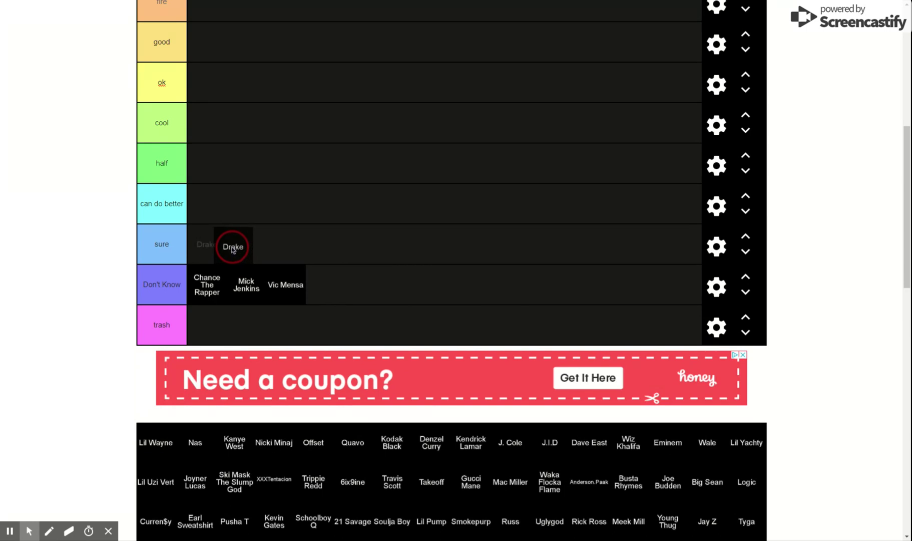
left_click_drag(231, 247, 232, 247)
scroll(252, 323, "down", 2)
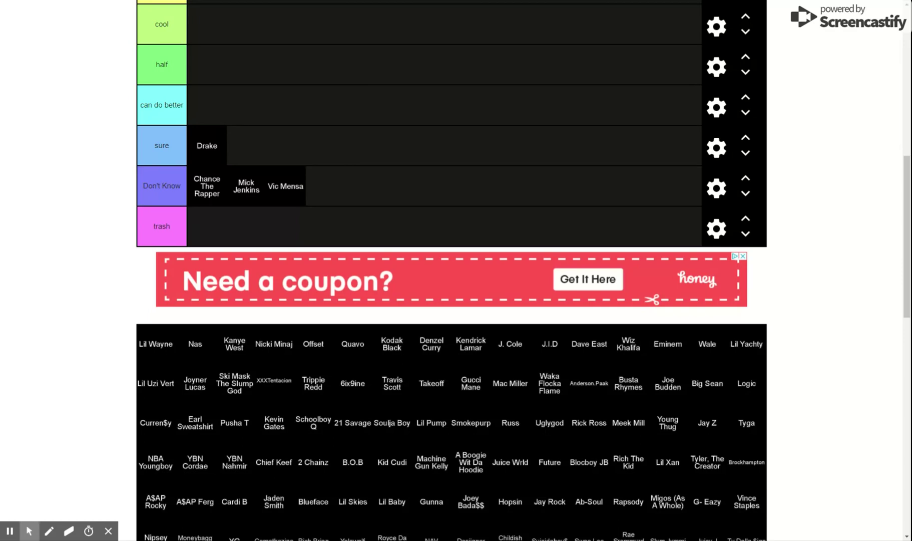
left_click_drag(159, 346, 163, 351)
scroll(161, 346, "up", 1)
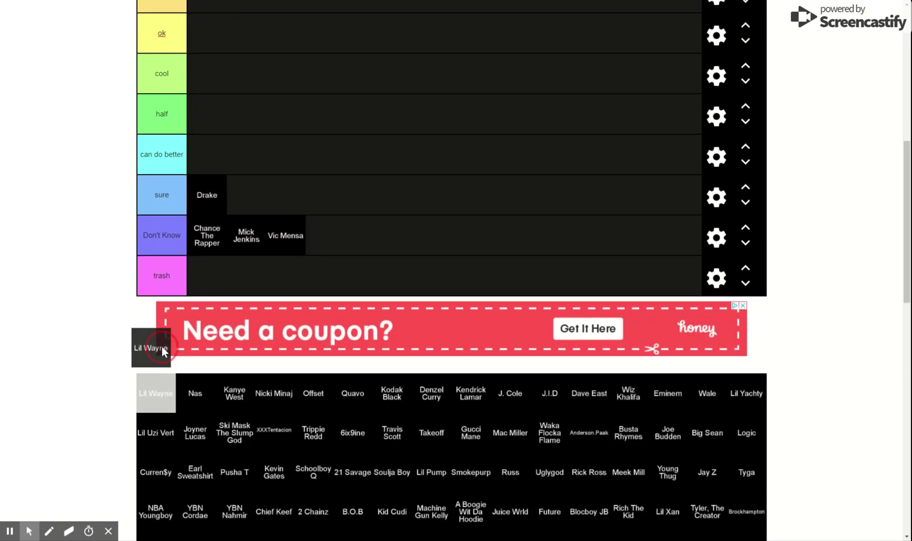
left_click_drag(161, 351, 160, 370)
scroll(159, 371, "up", 2)
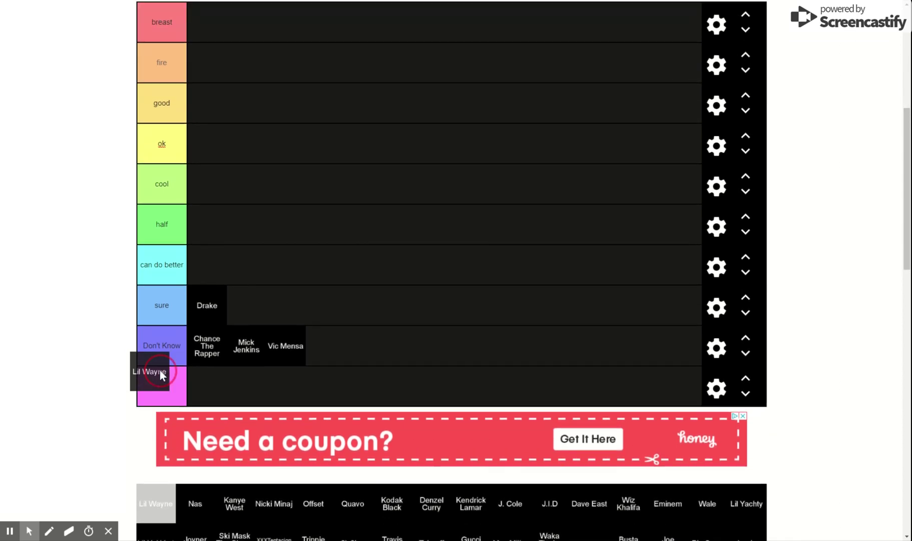
scroll(159, 370, "up", 1)
left_click_drag(160, 370, 242, 202)
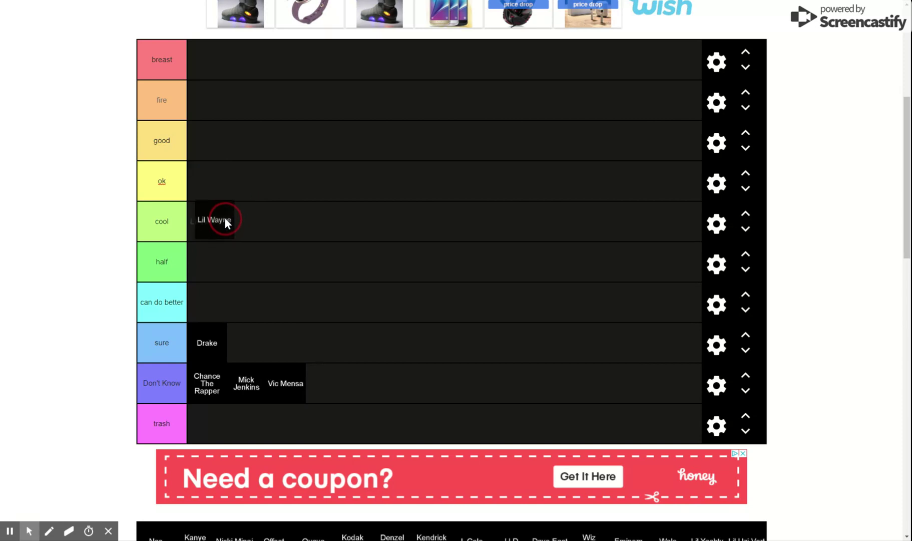
left_click_drag(241, 202, 223, 221)
scroll(209, 275, "down", 5)
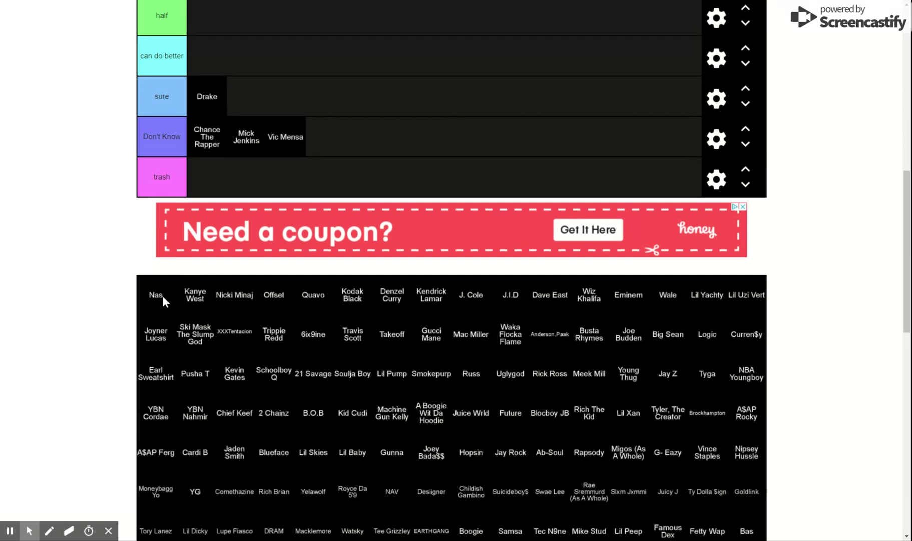
left_click_drag(163, 297, 164, 306)
scroll(161, 284, "up", 2)
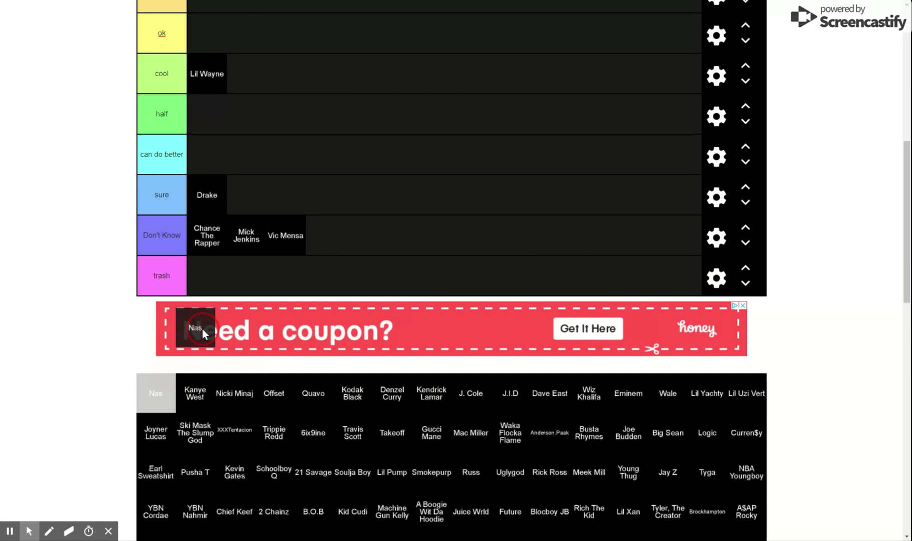
scroll(195, 333, "up", 2)
left_click_drag(202, 333, 165, 344)
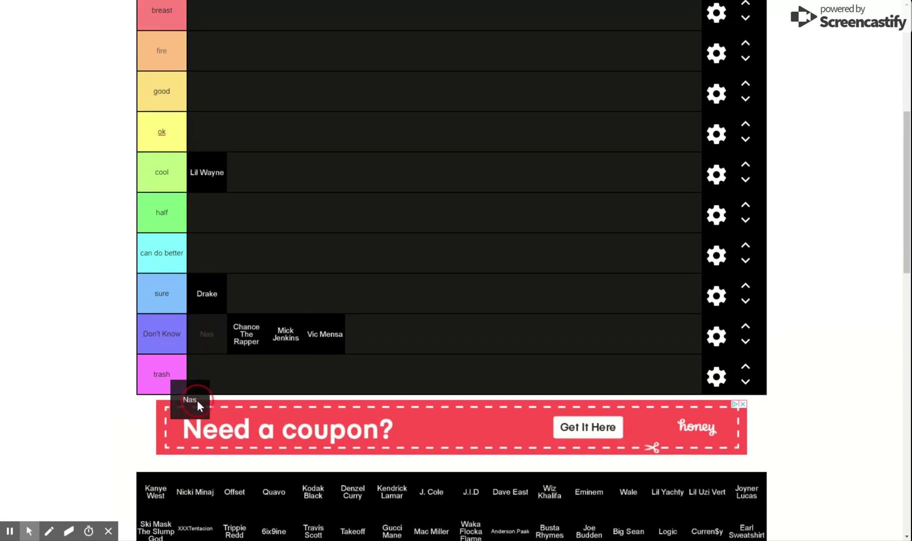
Step: Place Nas at the start of the half tier
left_click_drag(198, 402, 389, 109)
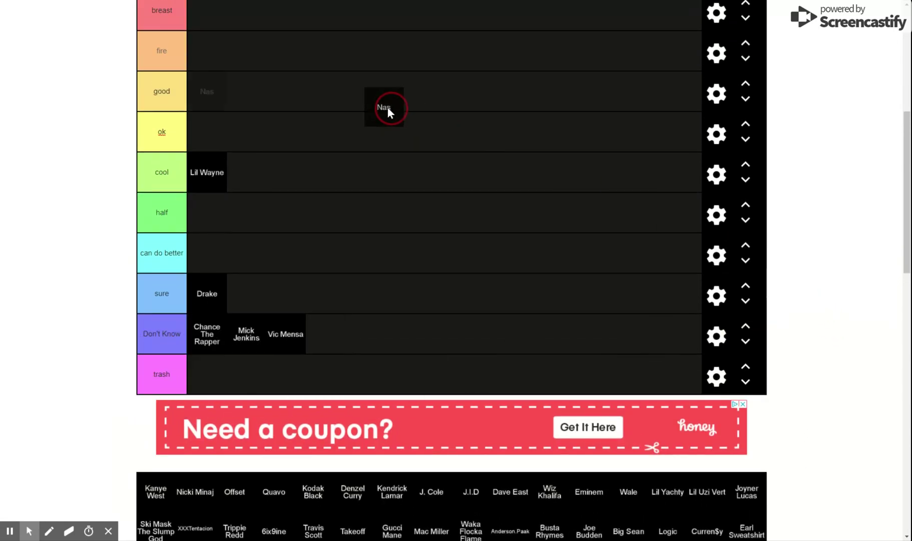
left_click_drag(389, 110, 369, 218)
scroll(375, 221, "up", 2)
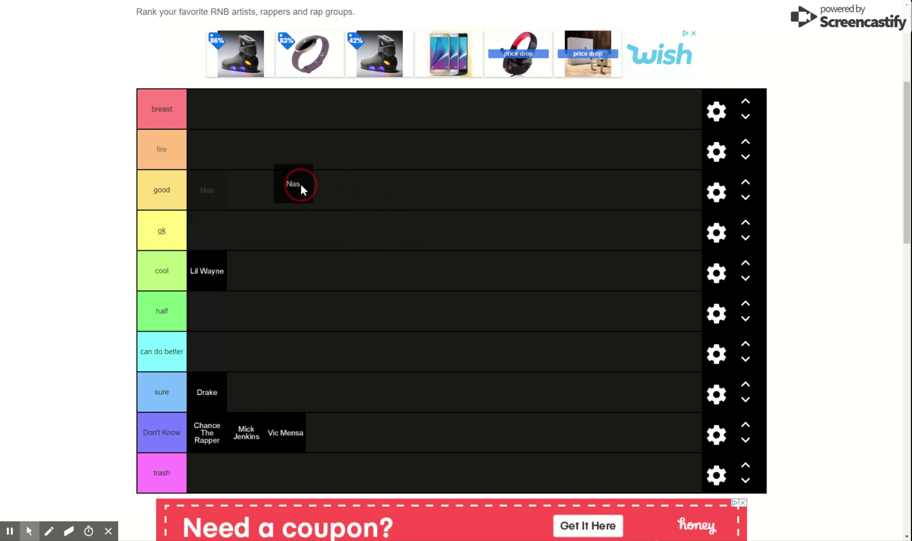
left_click_drag(301, 185, 316, 312)
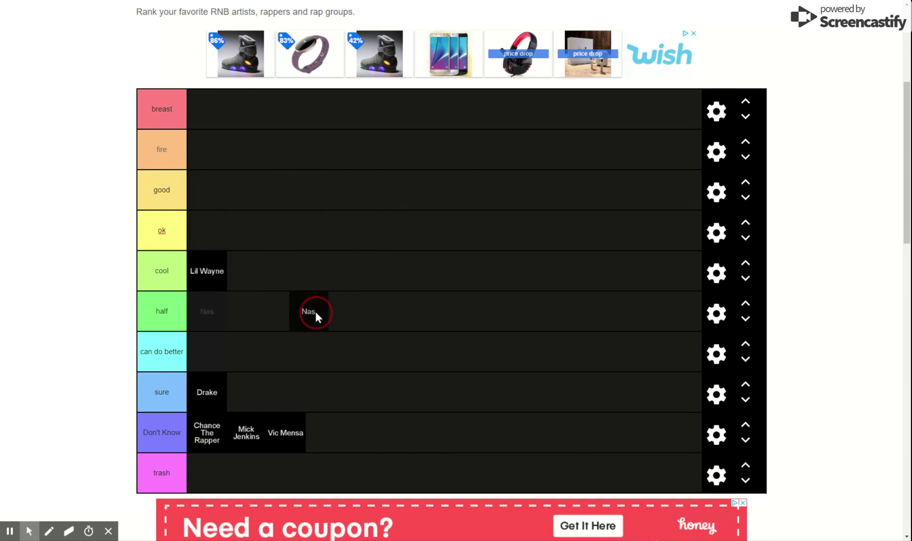
mouse_move(315, 314)
left_mouse_down()
mouse_move(284, 338)
mouse_move(264, 313)
left_mouse_up()
scroll(260, 307, "down", 5)
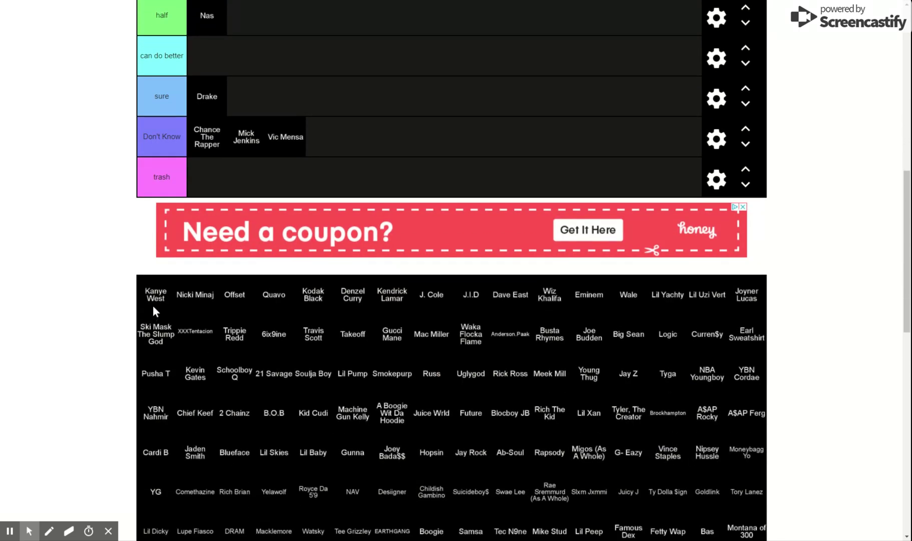
Step: Place Kanye West in the breast tier
mouse_move(158, 301)
left_mouse_down()
mouse_move(126, 272)
mouse_move(238, 94)
mouse_move(225, 66)
left_mouse_up()
scroll(145, 274, "up", 3)
scroll(124, 269, "up", 1)
scroll(123, 272, "up", 1)
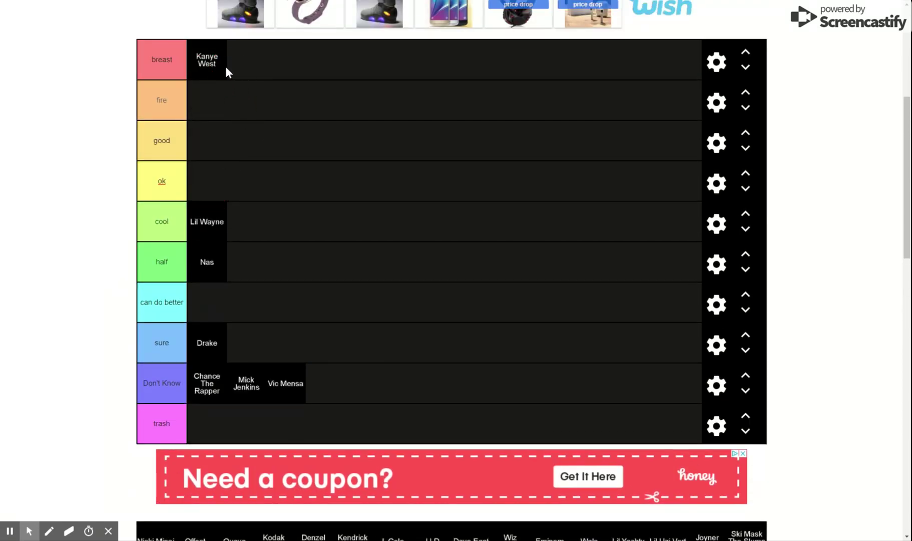
scroll(243, 154, "down", 5)
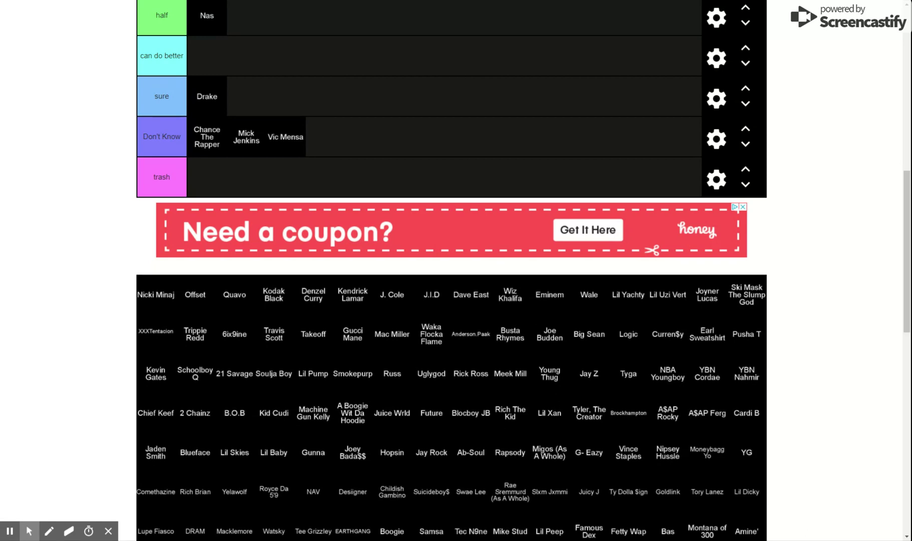
Step: Move Nicki Minaj from the unranked pool into the half tier
left_click_drag(165, 292, 149, 283)
scroll(148, 276, "up", 1)
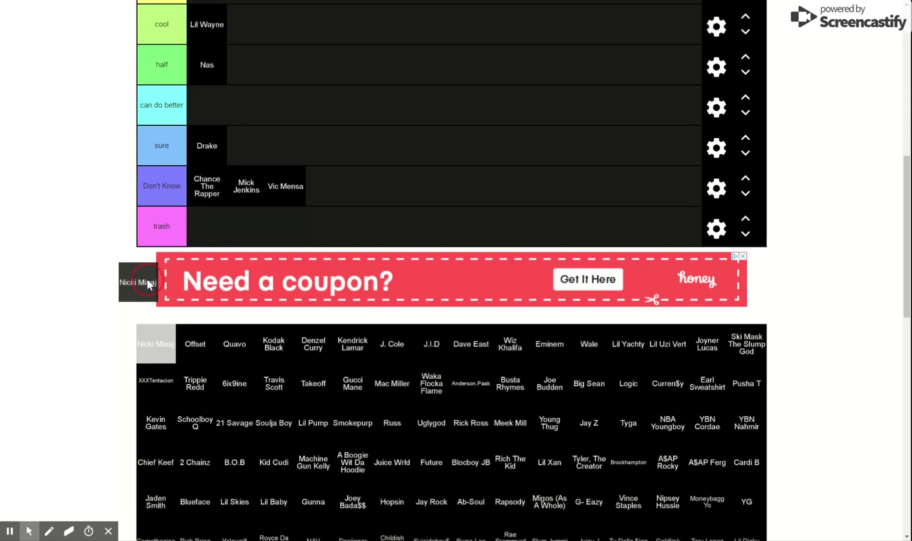
mouse_move(148, 276)
left_mouse_down()
mouse_move(256, 156)
mouse_move(266, 69)
left_mouse_up()
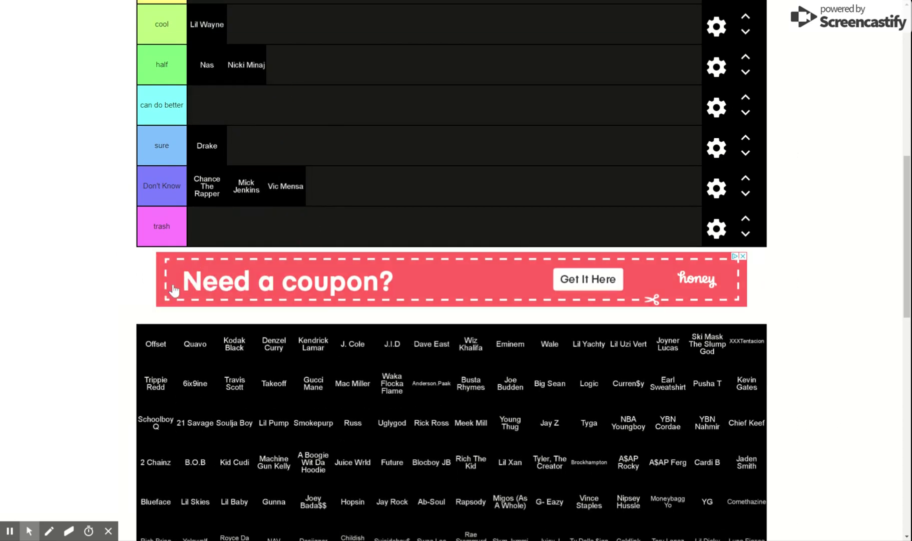
scroll(165, 293, "down", 1)
scroll(163, 293, "up", 1)
scroll(152, 301, "down", 2)
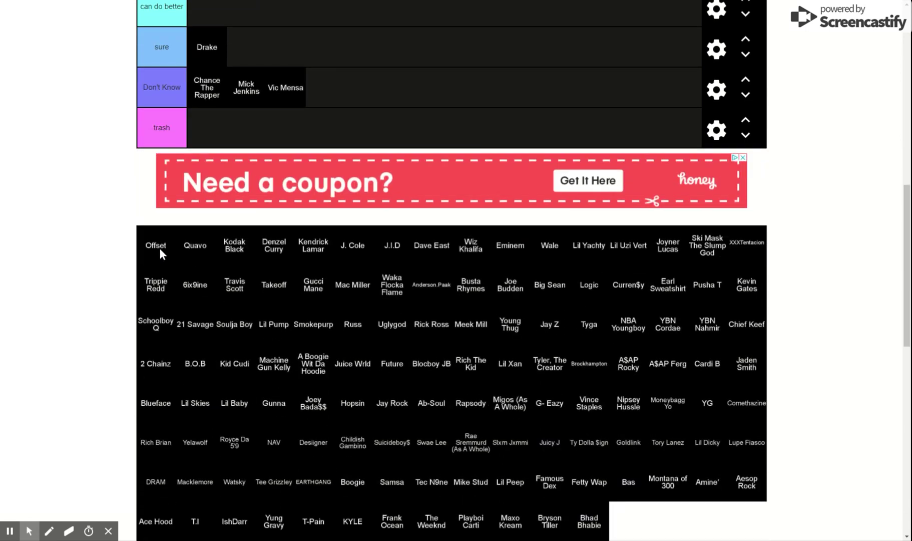
scroll(160, 248, "up", 1)
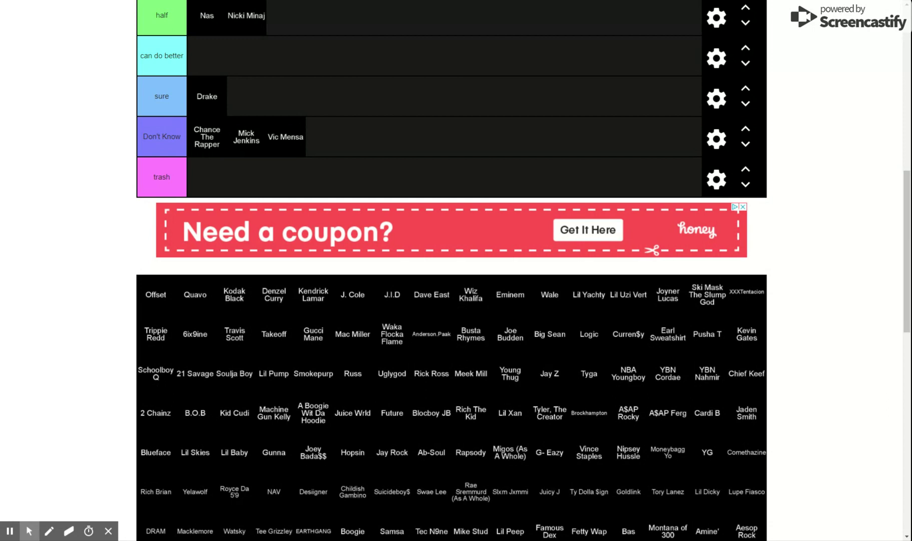
Step: Put Offset in the ok tier and Quavo in Don't Know after Vic Mensa
left_click_drag(167, 284, 232, 87)
scroll(169, 280, "up", 3)
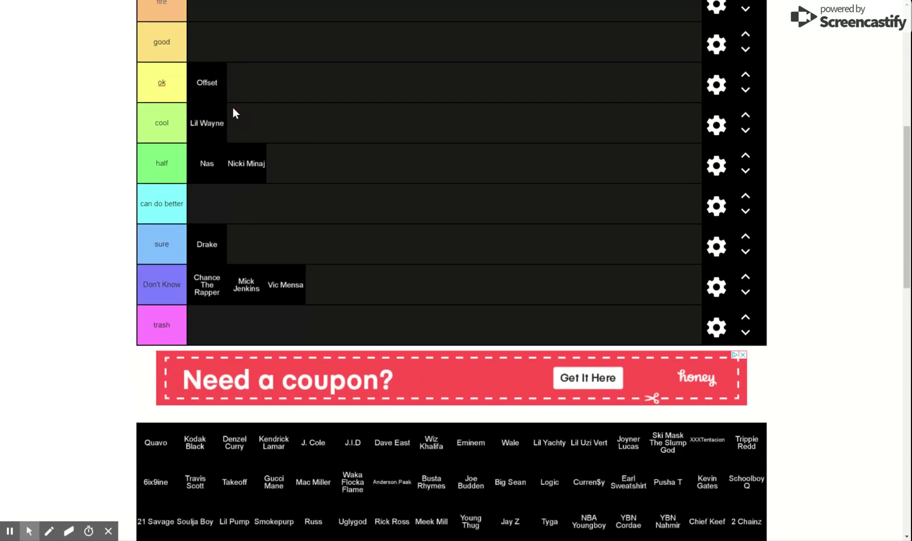
scroll(233, 114, "down", 3)
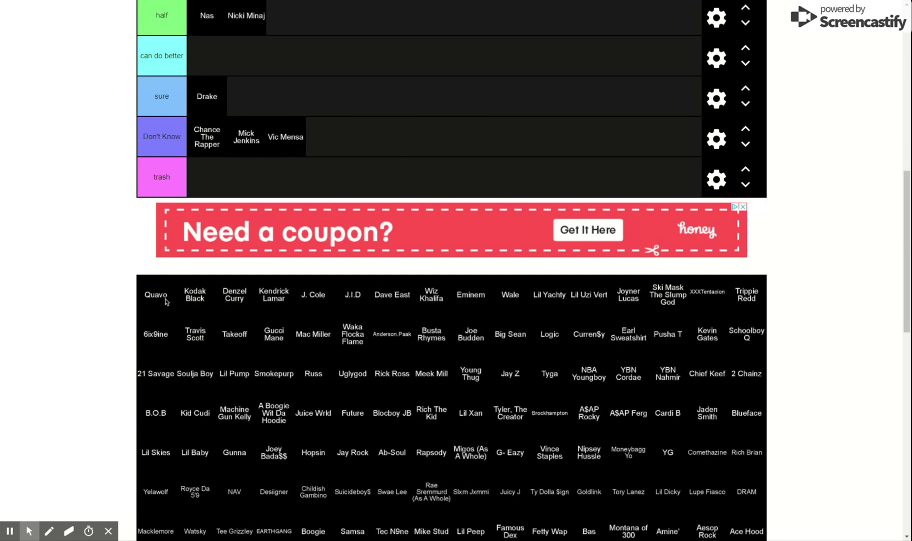
left_click_drag(166, 298, 354, 146)
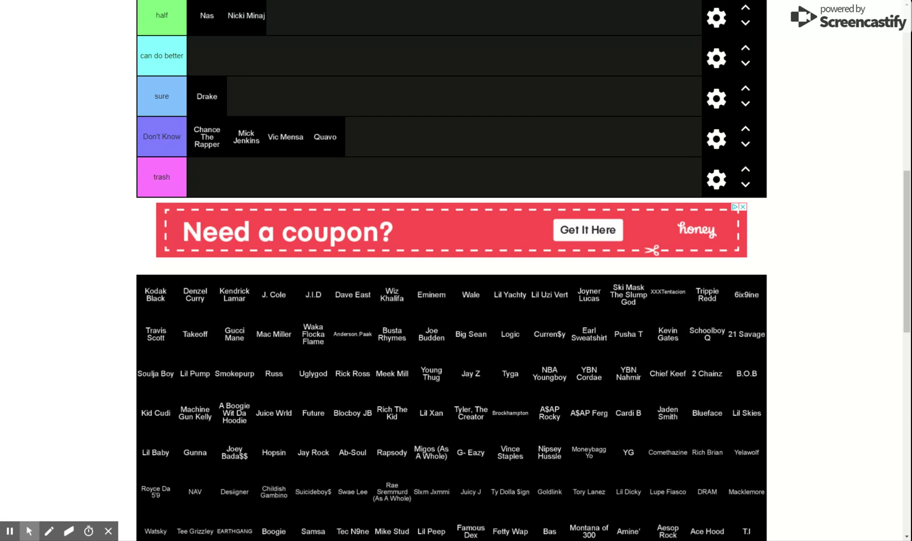
mouse_move(172, 306)
left_mouse_down()
mouse_move(167, 300)
mouse_move(249, 173)
mouse_move(303, 149)
left_mouse_up()
Step: Drop Kodak Black into the cool tier
scroll(167, 299, "up", 2)
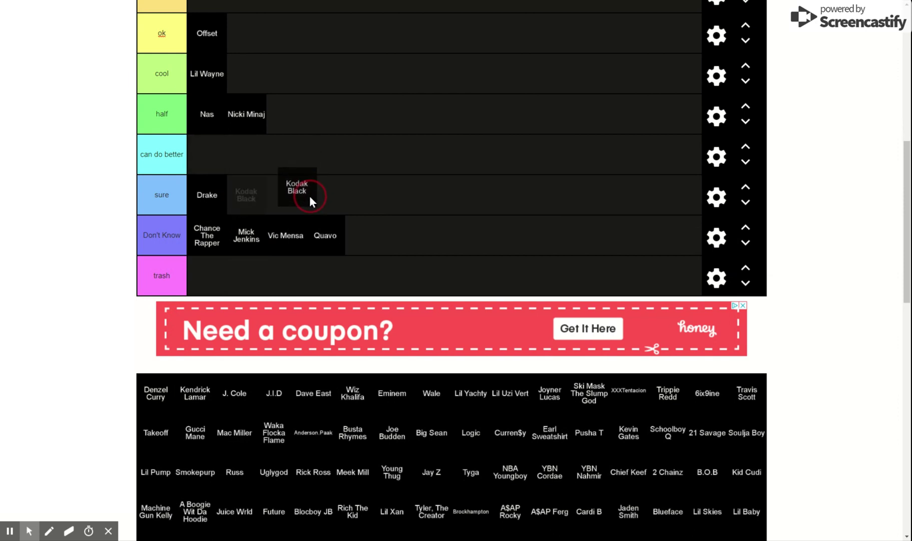
scroll(311, 198, "up", 1)
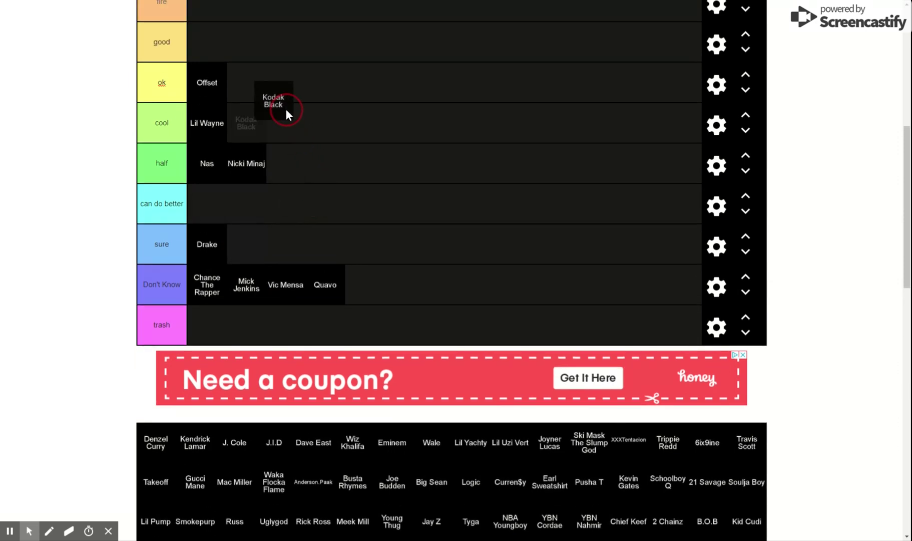
left_click_drag(303, 149, 283, 116)
scroll(300, 210, "down", 4)
scroll(272, 279, "down", 2)
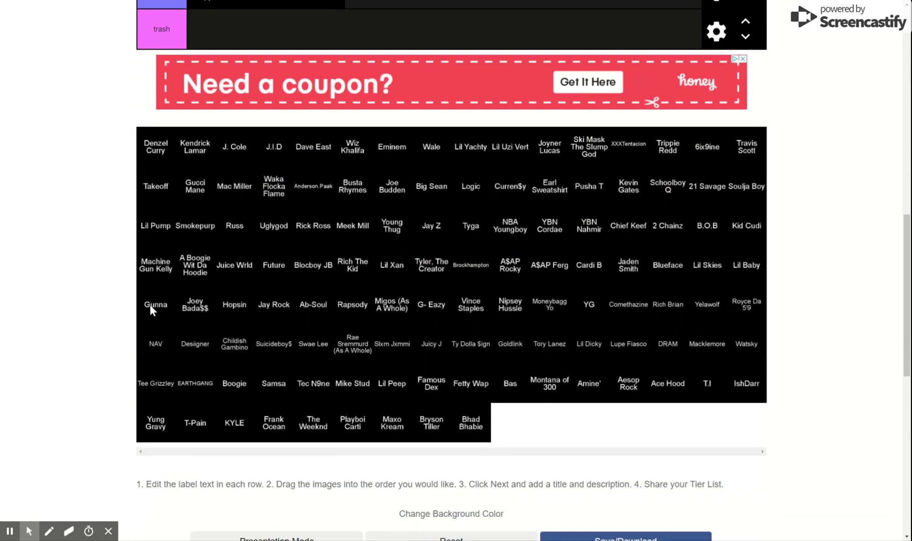
Step: Move Gunna up into the ok tier
left_click_drag(111, 308, 116, 308)
scroll(105, 307, "up", 2)
scroll(105, 308, "up", 2)
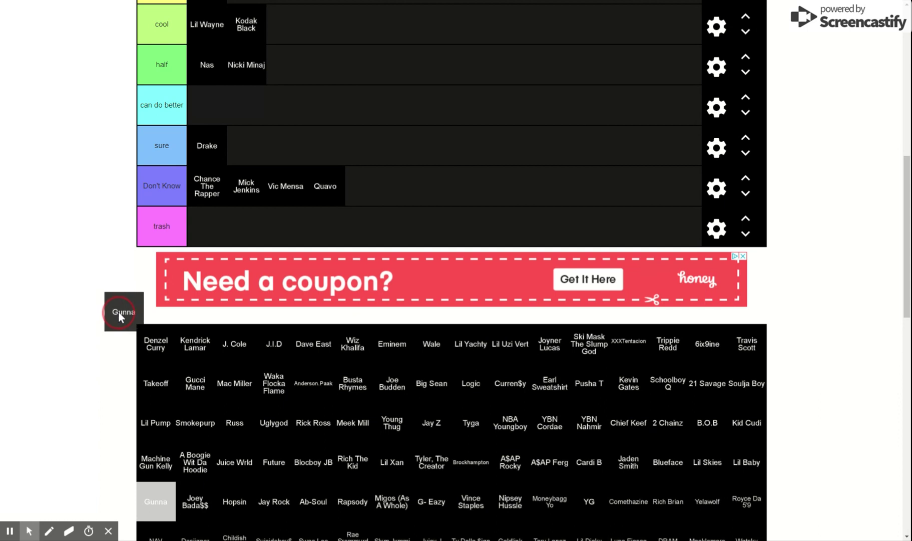
mouse_move(118, 311)
left_mouse_down()
mouse_move(202, 280)
mouse_move(335, 200)
mouse_move(321, 160)
mouse_move(271, 94)
mouse_move(286, 64)
mouse_move(281, 98)
left_mouse_up()
scroll(286, 65, "up", 2)
scroll(281, 125, "down", 4)
scroll(282, 154, "down", 1)
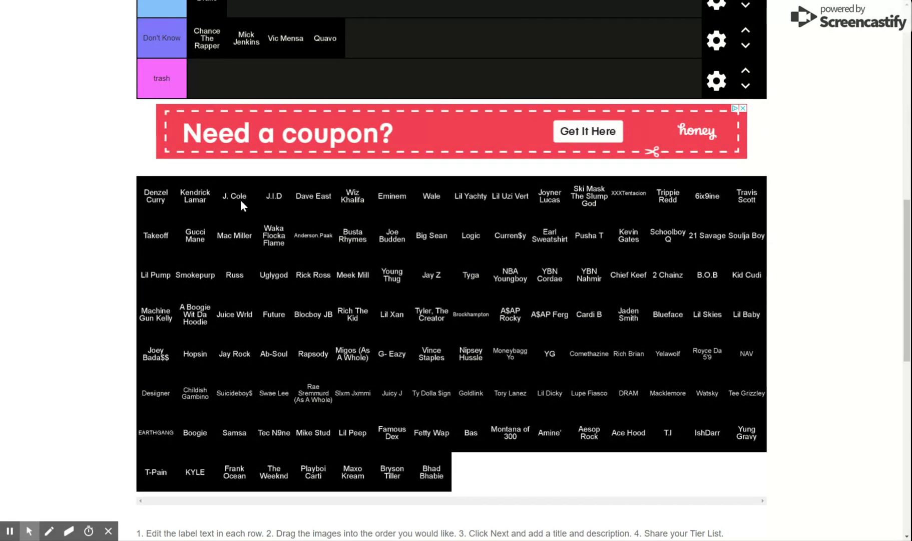
Step: Carry Denzel Curry up into the good tier
mouse_move(153, 215)
left_mouse_down()
mouse_move(127, 222)
mouse_move(119, 200)
mouse_move(113, 213)
left_mouse_up()
scroll(119, 200, "up", 2)
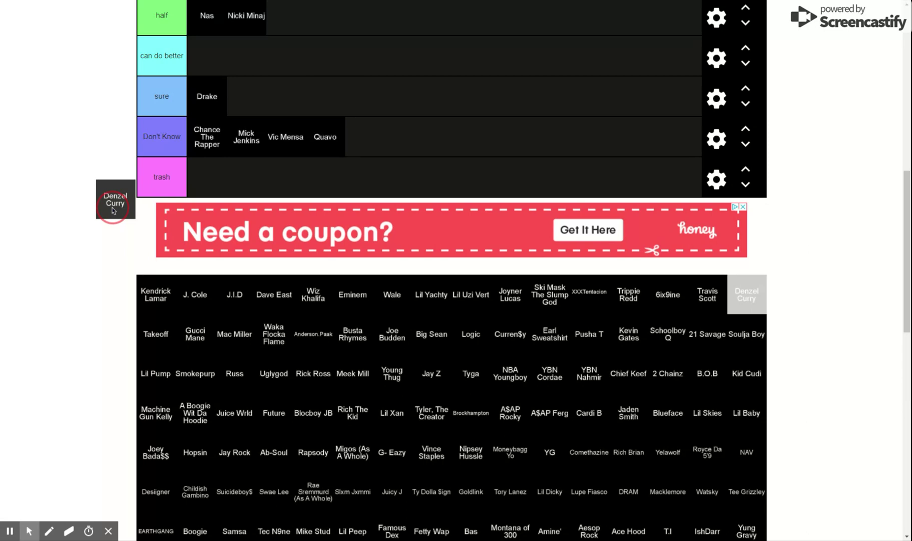
mouse_move(113, 210)
left_mouse_down()
mouse_move(114, 222)
mouse_move(220, 242)
mouse_move(213, 173)
mouse_move(276, 294)
mouse_move(301, 171)
mouse_move(214, 123)
mouse_move(210, 136)
left_mouse_up()
scroll(219, 241, "up", 2)
scroll(214, 173, "up", 2)
scroll(301, 172, "up", 1)
scroll(173, 158, "down", 4)
scroll(121, 194, "down", 3)
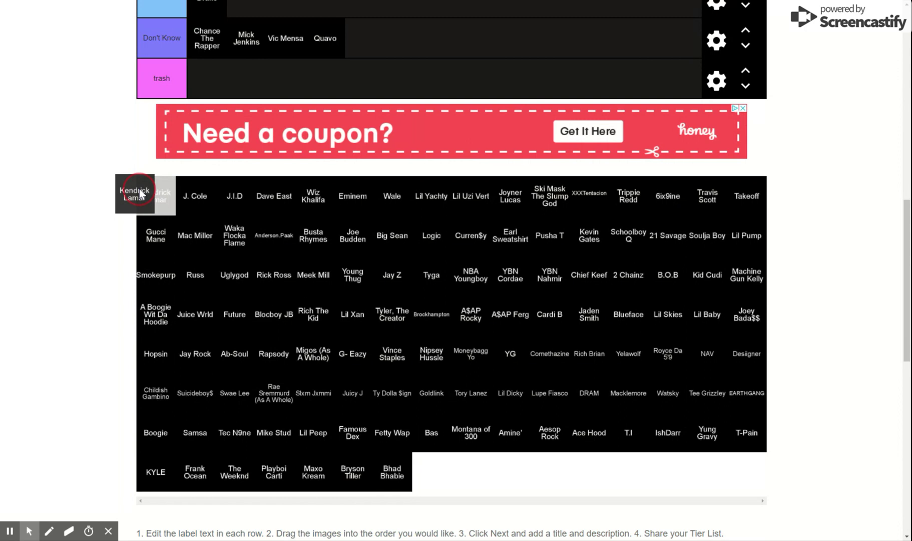
scroll(141, 194, "up", 2)
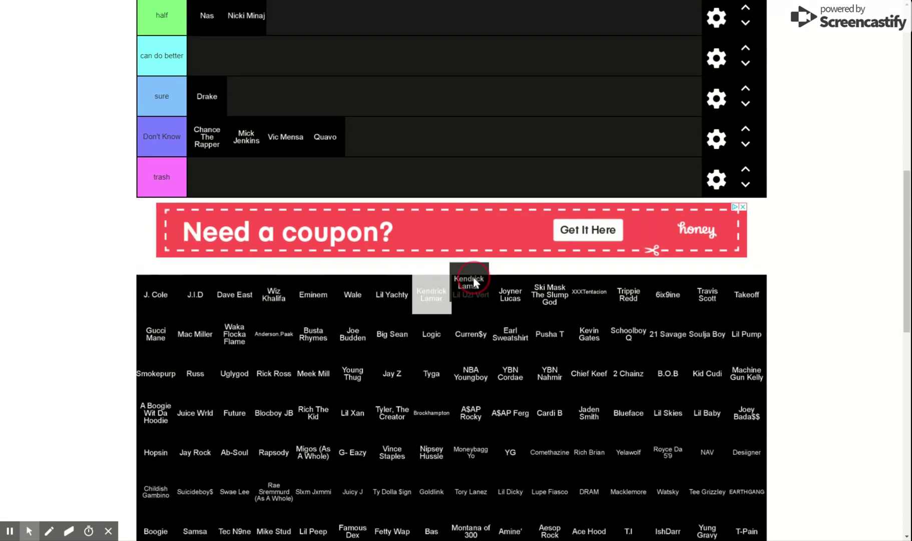
scroll(488, 184, "up", 3)
Step: Place Kendrick Lamar in the fire tier
mouse_move(188, 224)
left_mouse_down()
mouse_move(488, 184)
mouse_move(476, 195)
mouse_move(276, 84)
left_mouse_up()
scroll(475, 196, "up", 2)
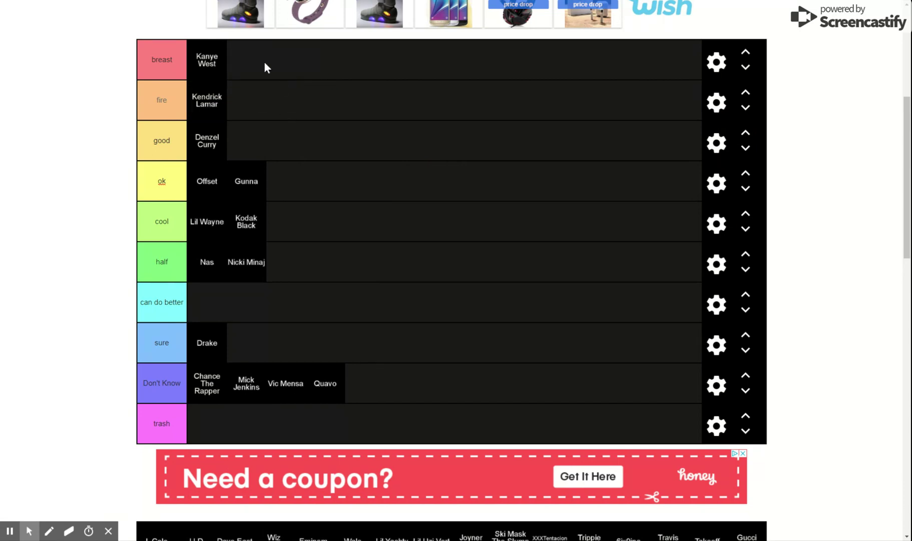
scroll(266, 67, "down", 5)
scroll(269, 95, "down", 4)
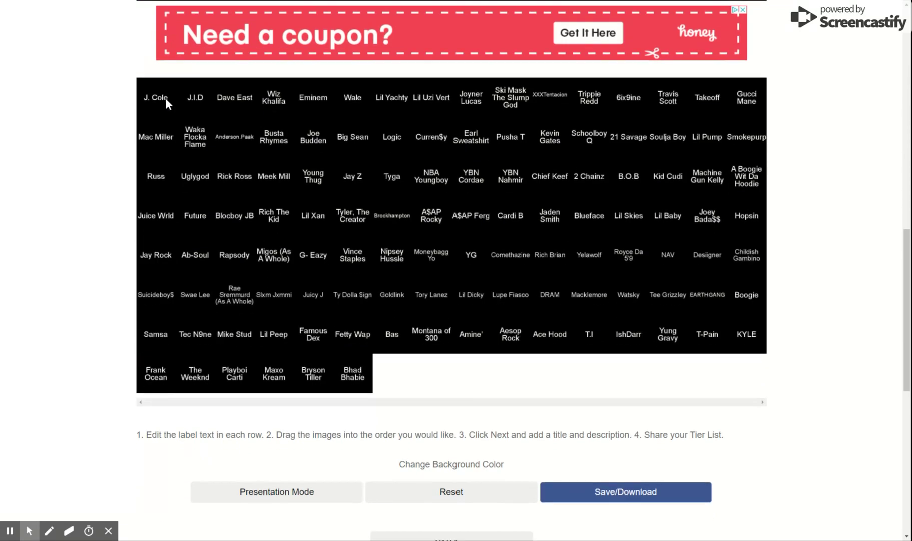
left_click_drag(165, 98, 166, 127)
Step: Place J. Cole in the ok tier after Gunna
scroll(165, 98, "up", 3)
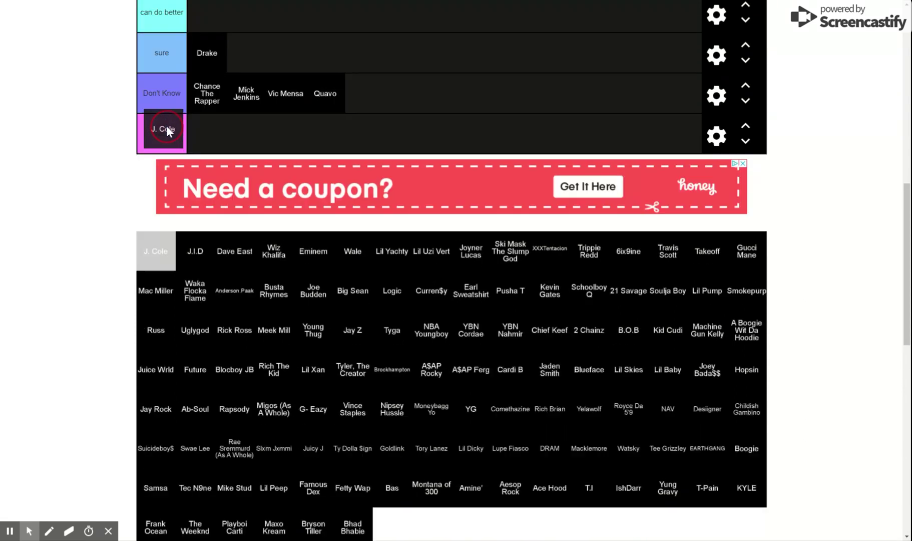
scroll(167, 127, "up", 1)
scroll(168, 132, "up", 2)
left_click_drag(167, 127, 169, 137)
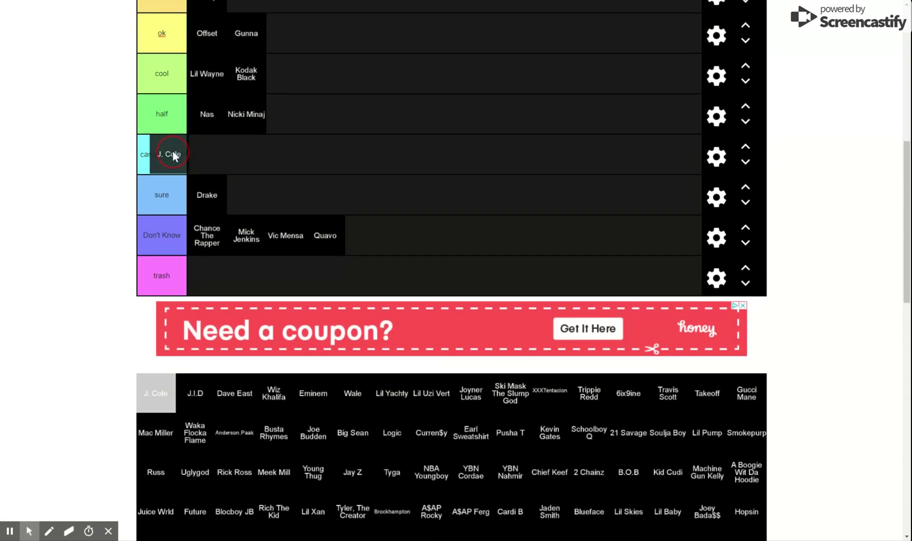
scroll(173, 154, "up", 2)
scroll(172, 151, "up", 1)
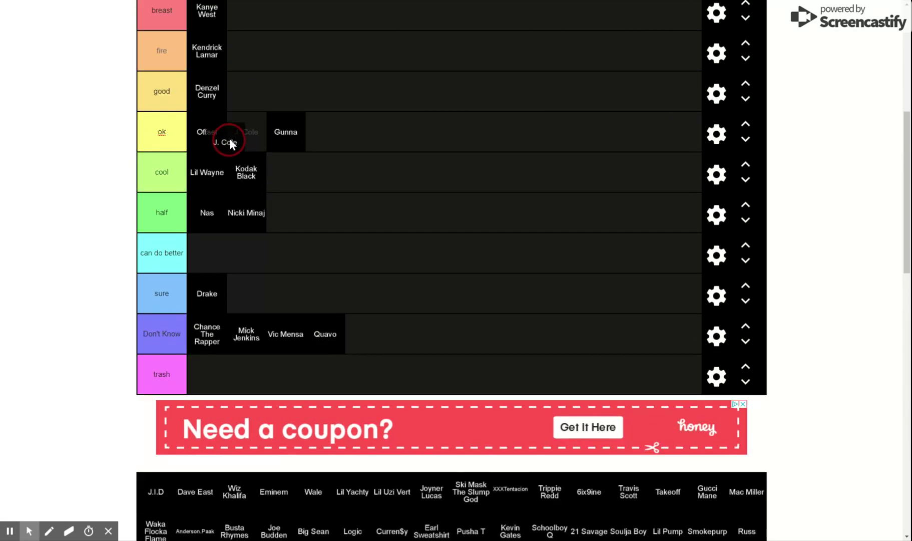
left_click_drag(173, 151, 264, 107)
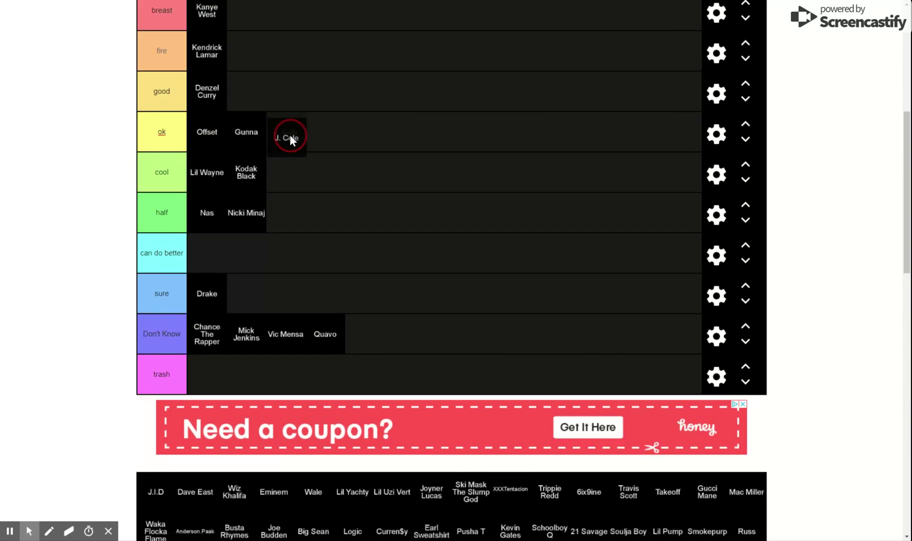
left_click_drag(290, 136, 290, 121)
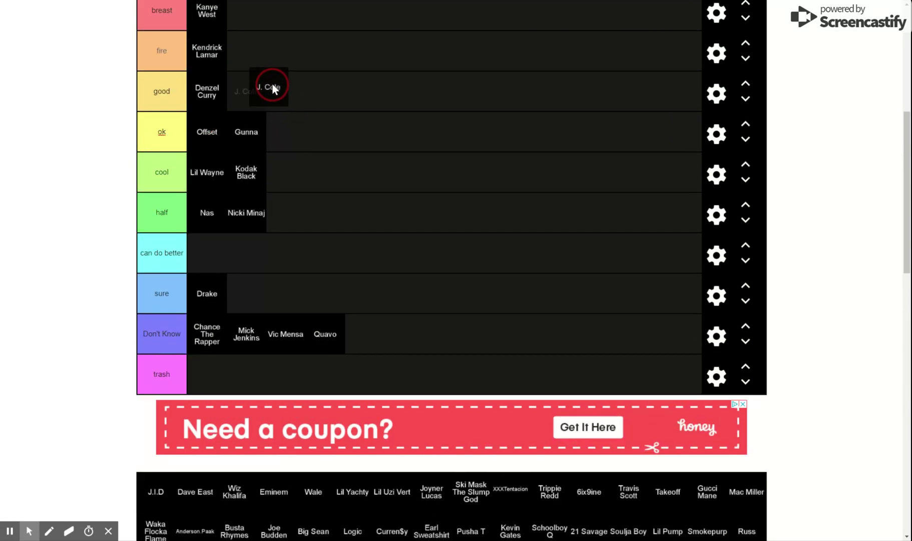
left_click_drag(273, 86, 298, 121)
Step: Add J.I.D, Dave East and Wiz Khalifa to the end of Don't Know
scroll(32, 137, "down", 3)
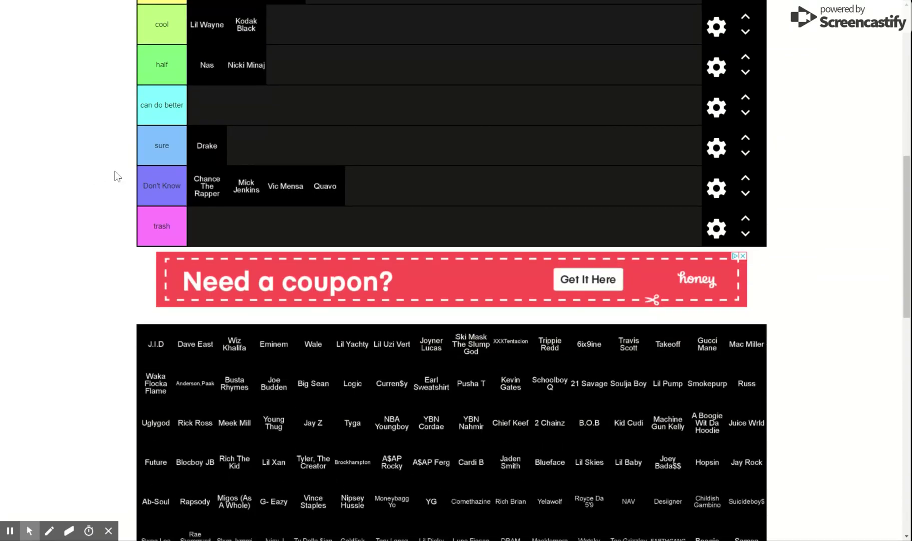
scroll(126, 173, "down", 1)
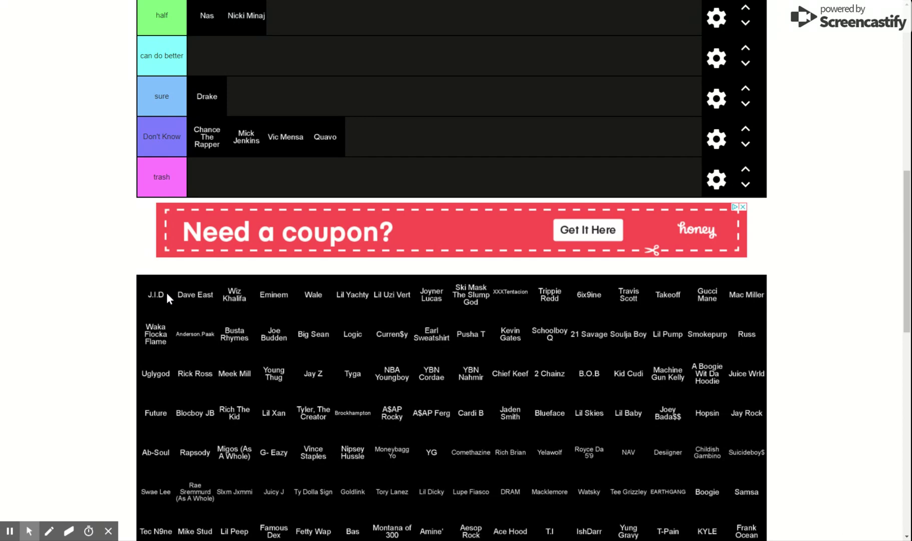
mouse_move(166, 292)
left_mouse_down()
mouse_move(383, 105)
mouse_move(373, 131)
left_mouse_up()
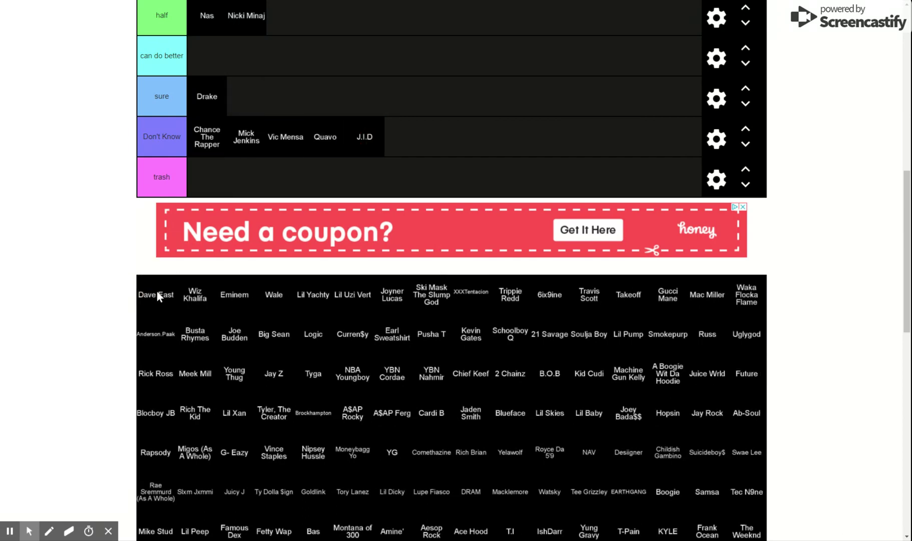
scroll(157, 290, "down", 1)
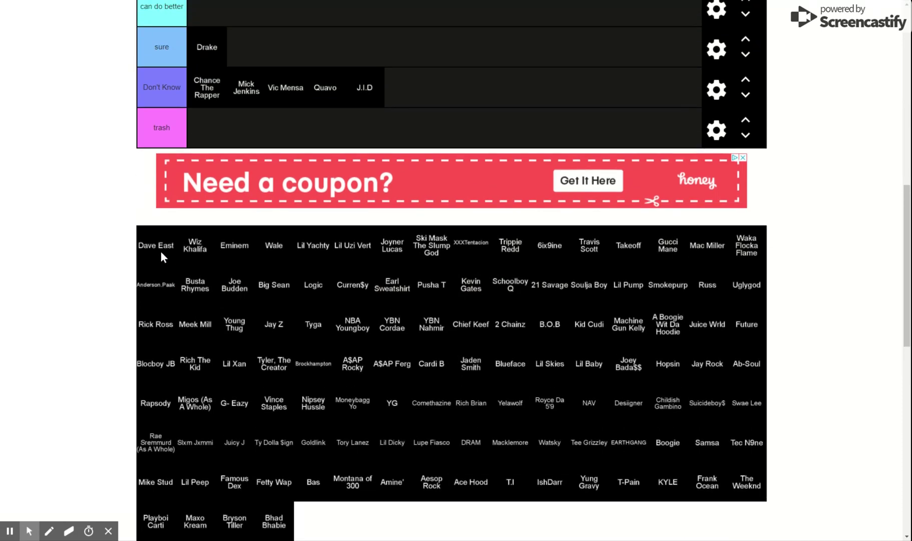
mouse_move(161, 251)
left_mouse_down()
mouse_move(200, 205)
mouse_move(424, 94)
left_mouse_up()
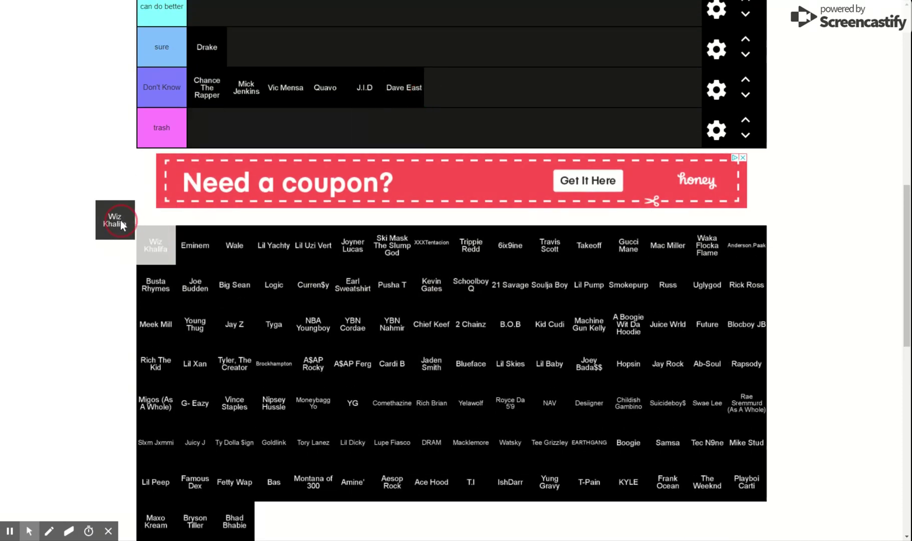
scroll(121, 220, "up", 2)
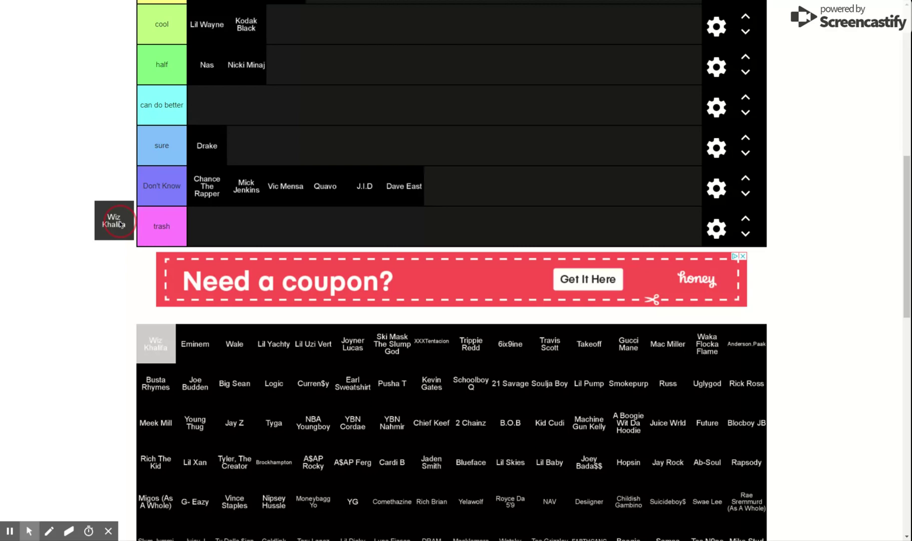
left_click_drag(120, 224, 161, 223)
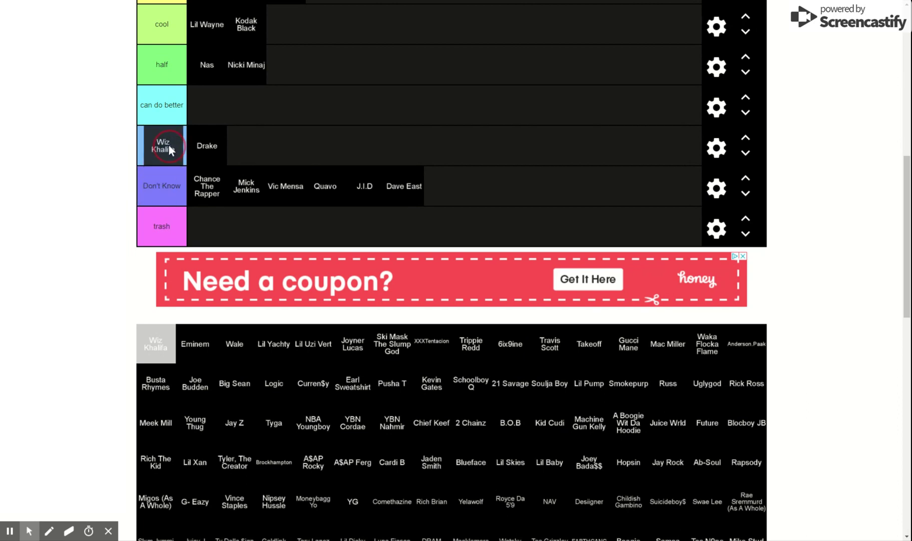
left_click_drag(169, 145, 438, 185)
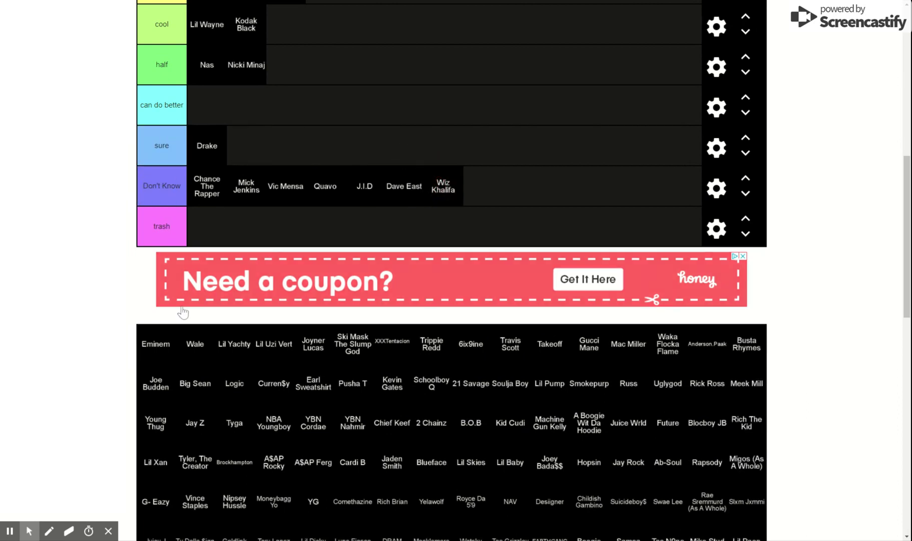
Step: Place Eminem in the breast tier beside Kanye West
left_click_drag(146, 353, 140, 339)
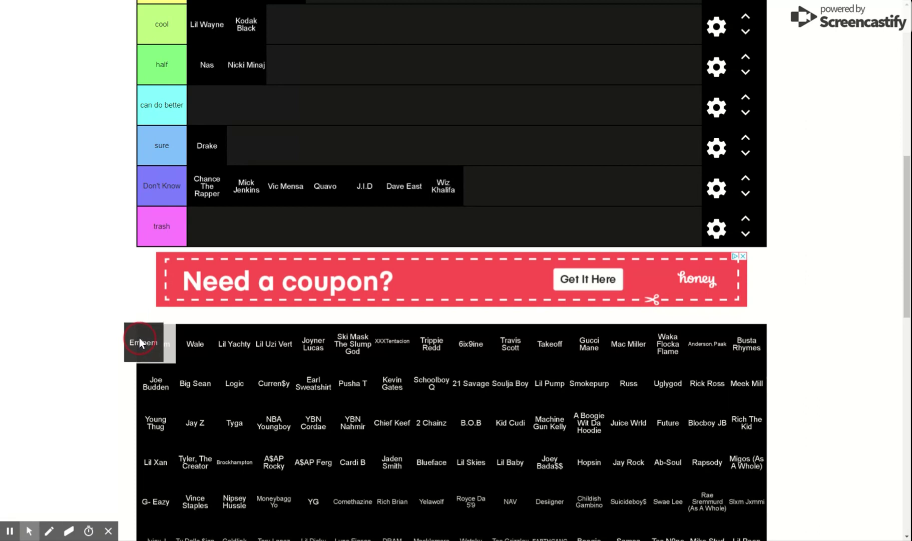
left_click_drag(140, 343, 139, 341)
scroll(140, 342, "up", 1)
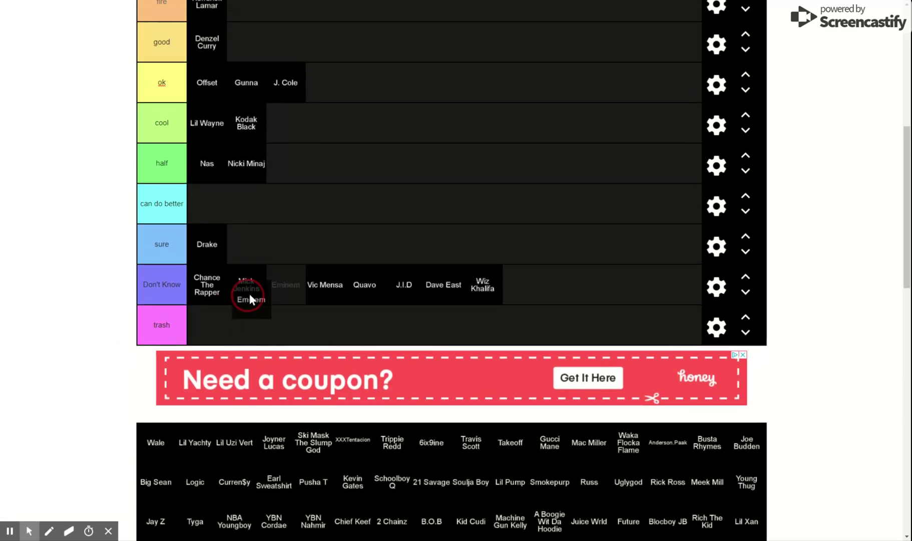
scroll(252, 292, "up", 4)
left_click_drag(249, 293, 296, 210)
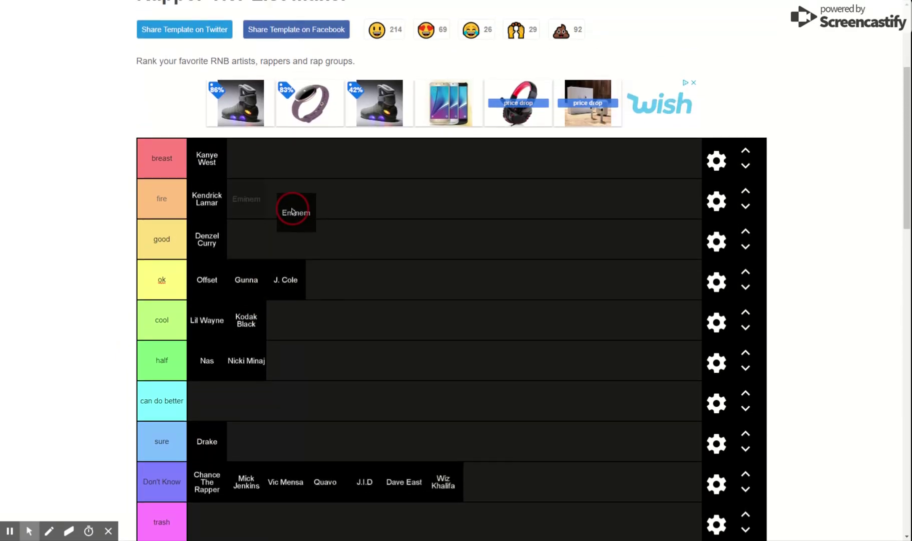
left_click_drag(292, 208, 257, 205)
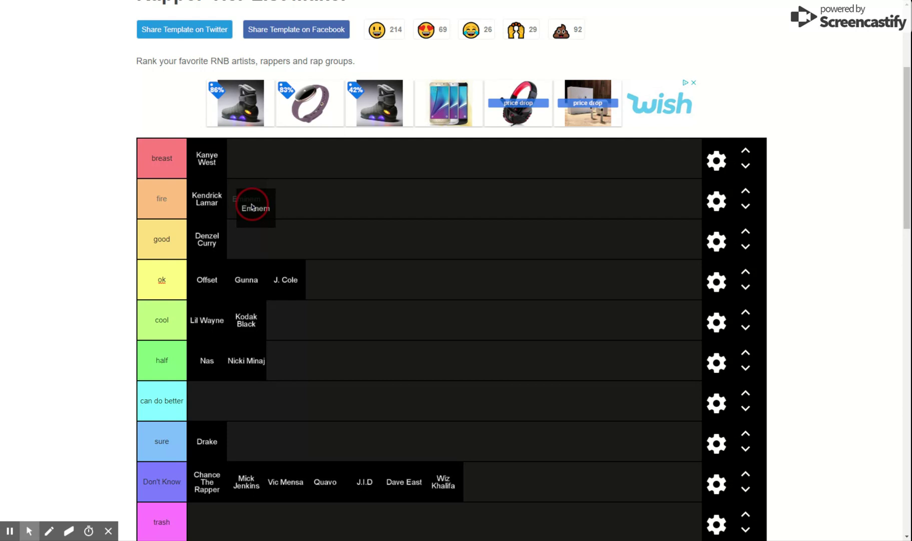
left_click_drag(252, 207, 251, 160)
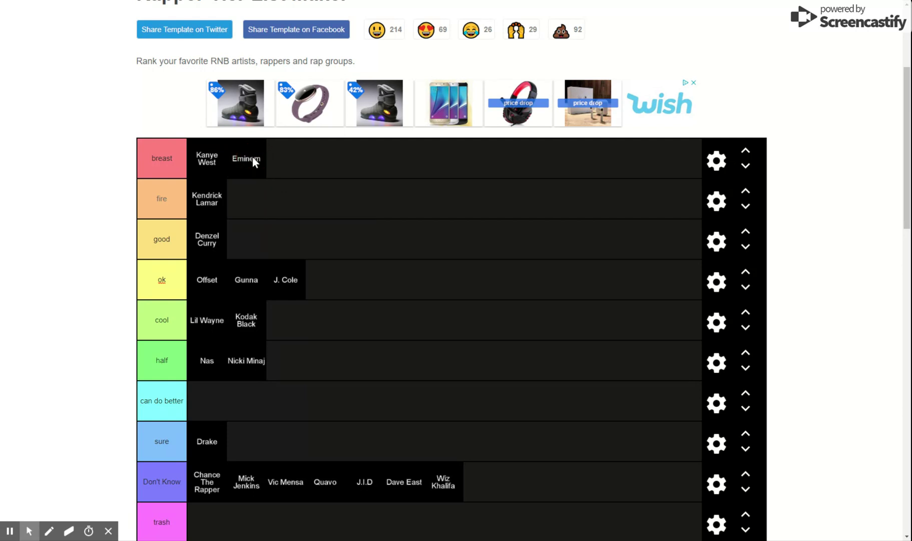
Step: Add Wale to Don't Know, Lil Yachty to good and Lil Uzi Vert to trash
scroll(151, 337, "down", 5)
scroll(116, 343, "down", 2)
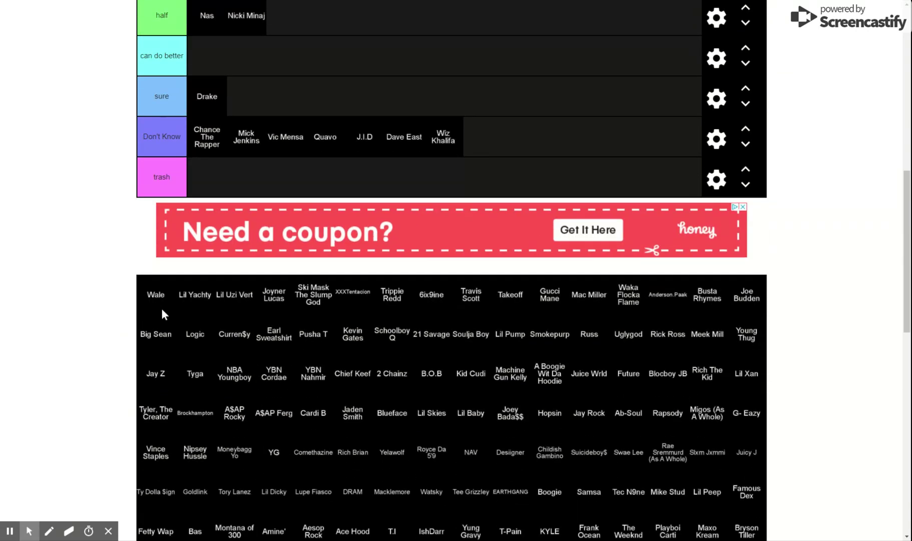
mouse_move(163, 303)
left_mouse_down()
mouse_move(499, 183)
mouse_move(512, 151)
left_mouse_up()
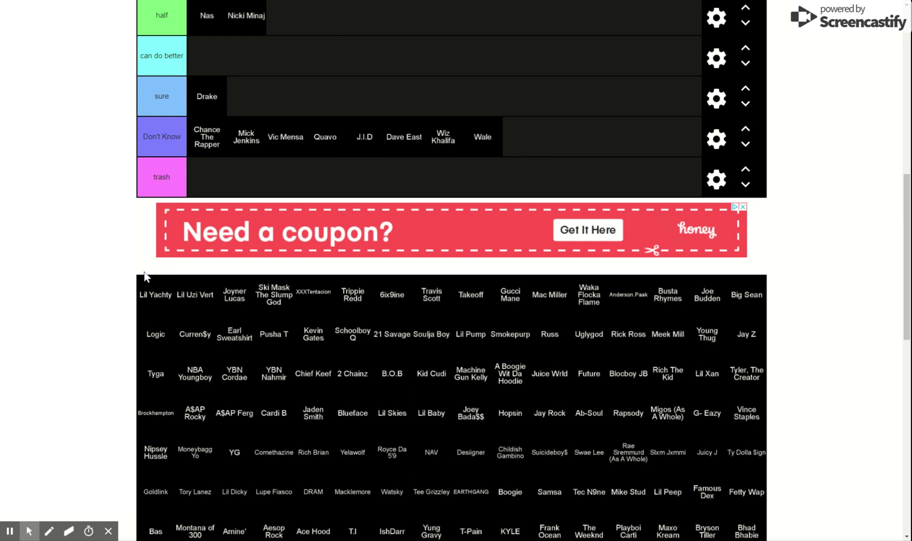
left_click_drag(148, 292, 130, 301)
scroll(134, 293, "up", 2)
scroll(135, 293, "up", 1)
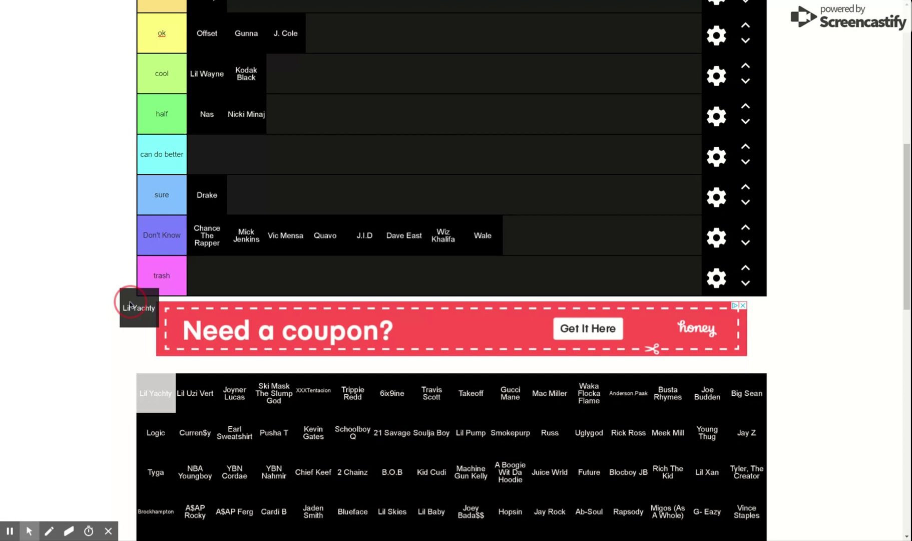
scroll(130, 303, "up", 2)
scroll(131, 317, "up", 1)
left_click_drag(130, 303, 242, 87)
scroll(65, 424, "down", 1)
scroll(177, 335, "down", 2)
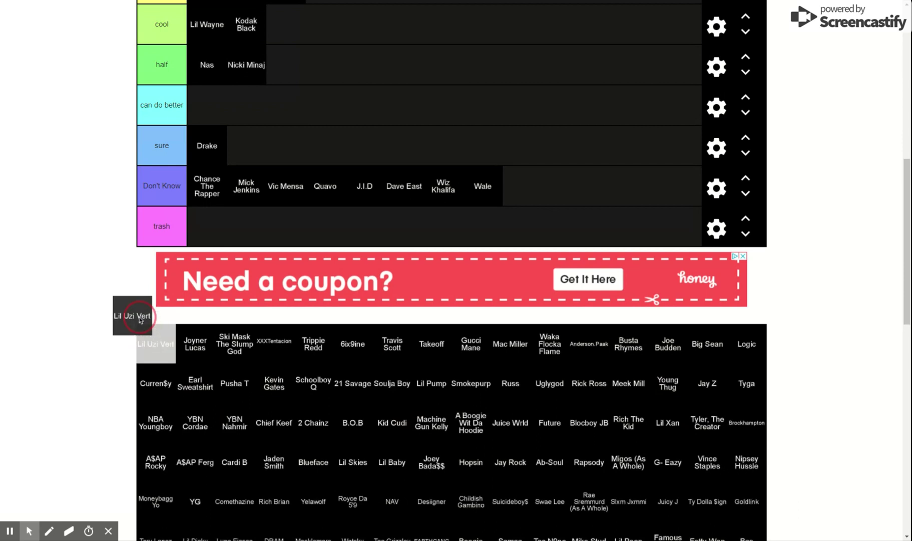
left_click_drag(140, 320, 205, 228)
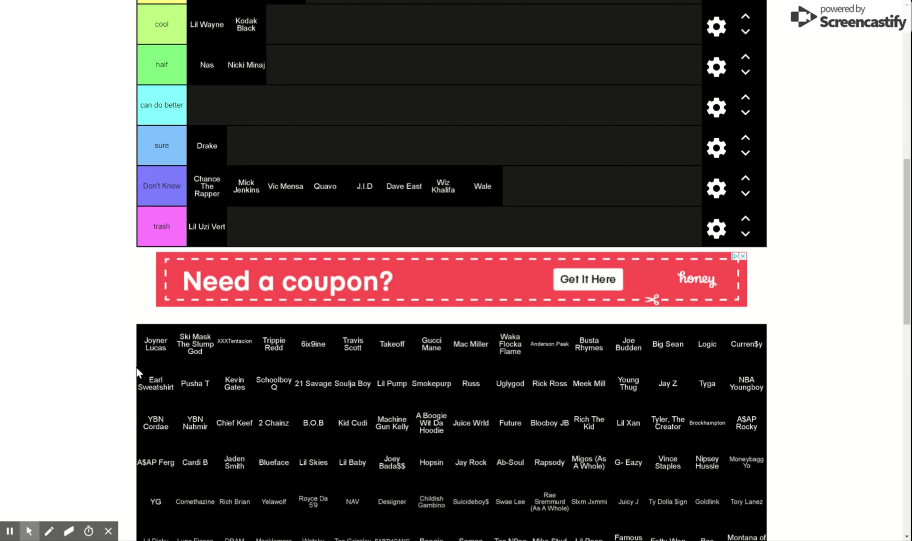
Step: Place Joyner Lucas first in the fire tier
left_click_drag(166, 340, 159, 338)
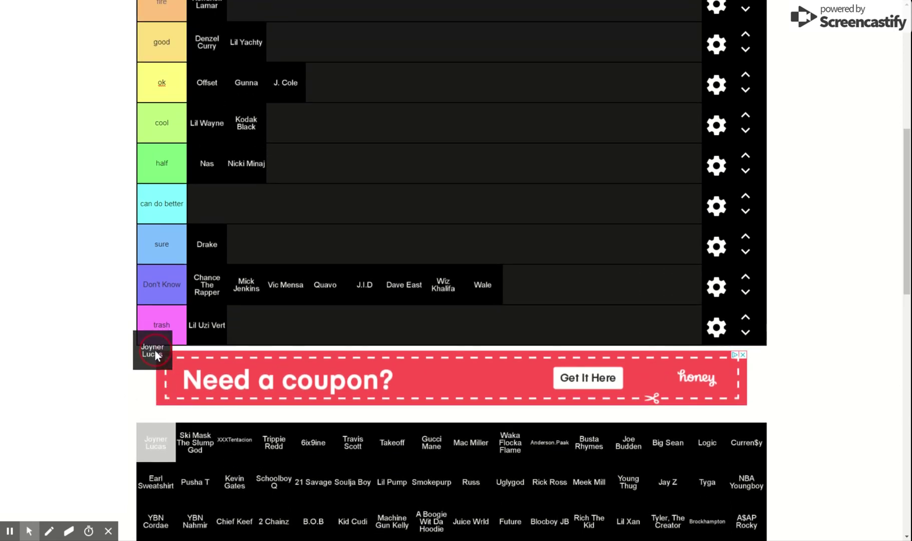
scroll(155, 349, "up", 5)
mouse_move(158, 342)
left_mouse_down()
mouse_move(155, 359)
mouse_move(156, 191)
left_mouse_up()
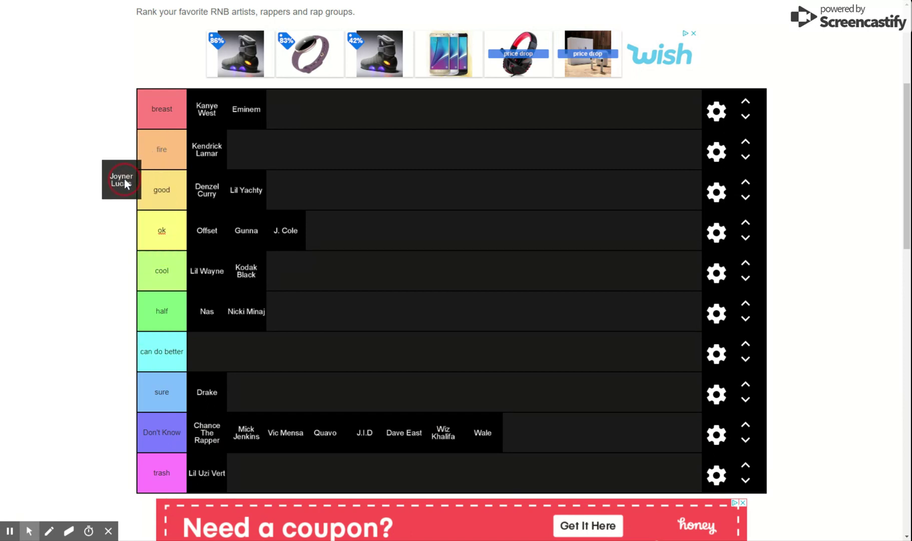
left_click_drag(124, 179, 243, 133)
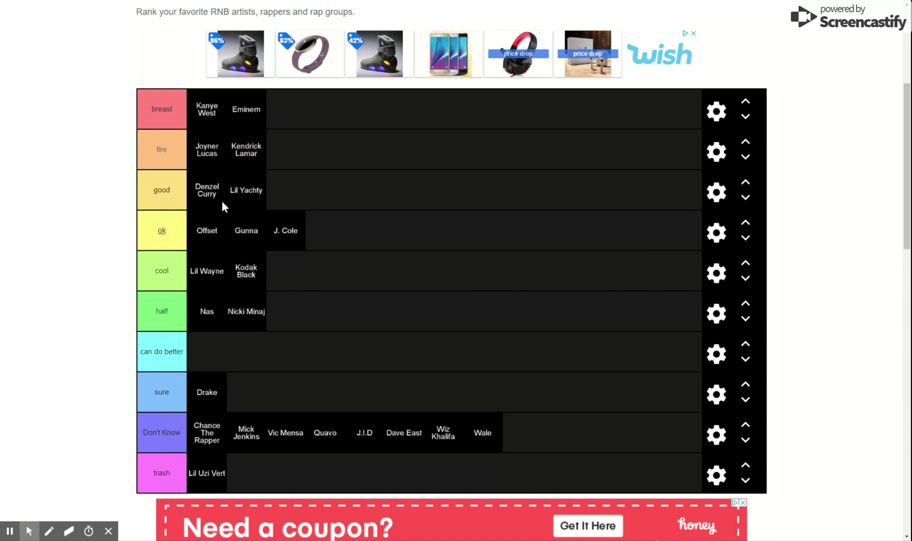
Step: Move the Ski Mask The Slump God tile from the pool into the fire tier
scroll(223, 203, "down", 1)
scroll(200, 300, "down", 2)
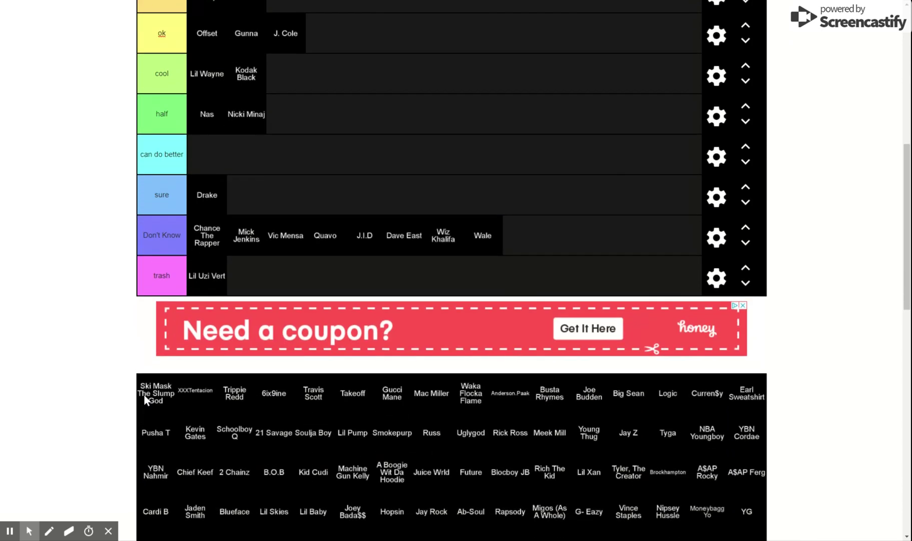
left_click_drag(145, 398, 141, 391)
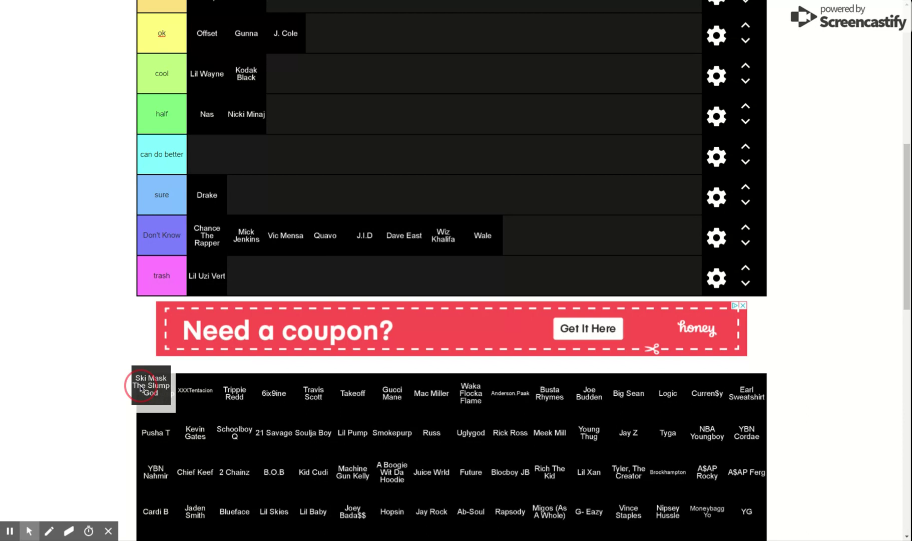
left_click_drag(141, 389, 142, 394)
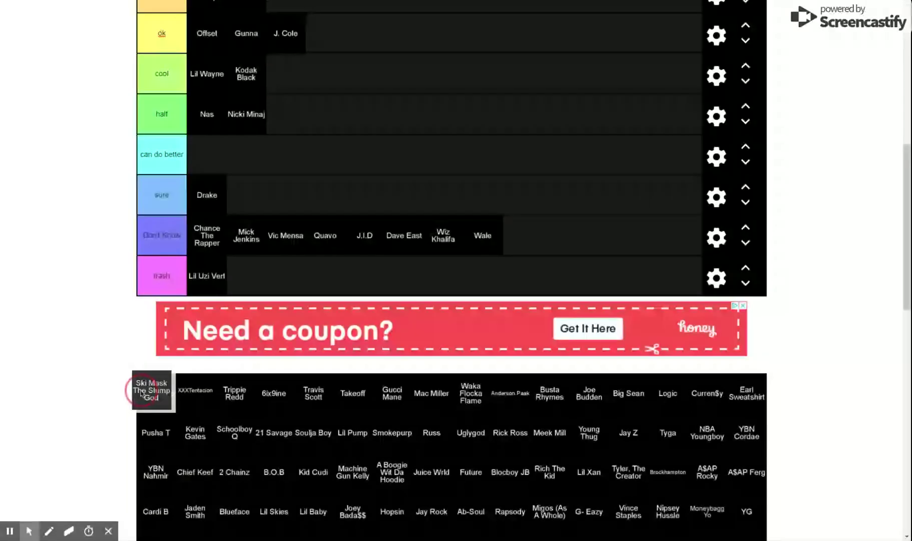
left_click_drag(141, 391, 142, 392)
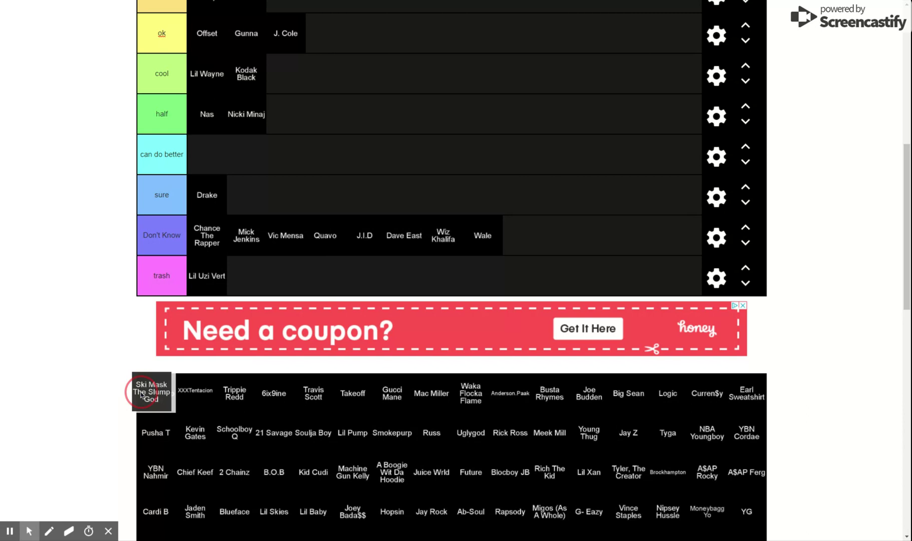
left_click_drag(141, 395, 140, 390)
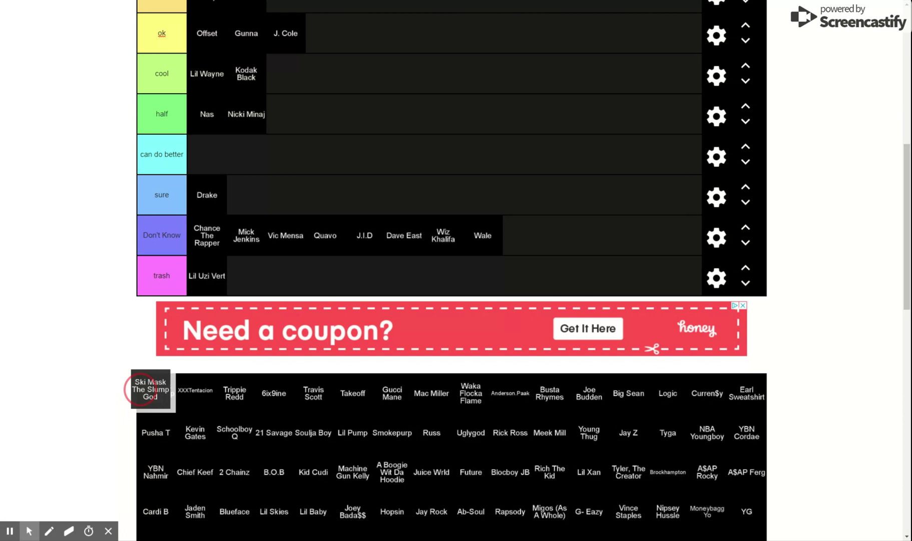
scroll(141, 389, "up", 2)
scroll(140, 389, "up", 2)
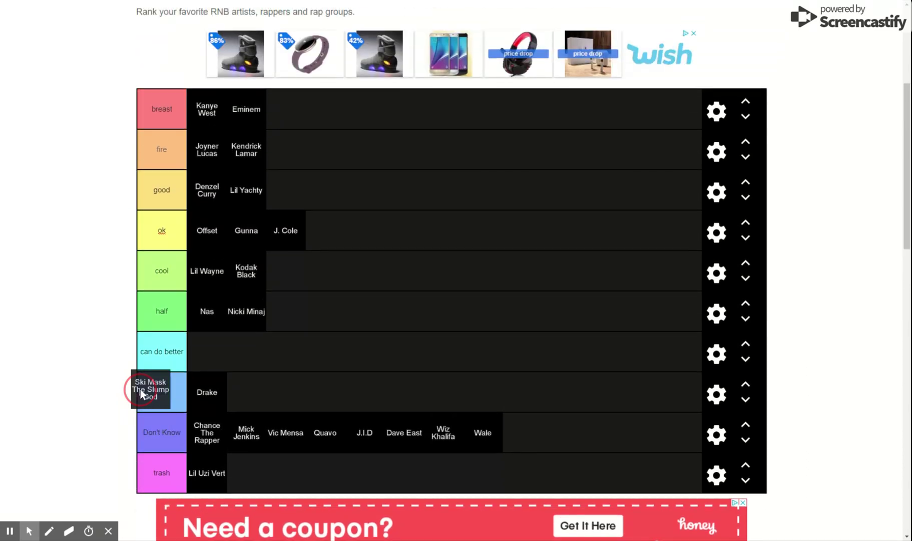
mouse_move(140, 389)
left_mouse_down()
mouse_move(126, 399)
mouse_move(345, 147)
left_mouse_up()
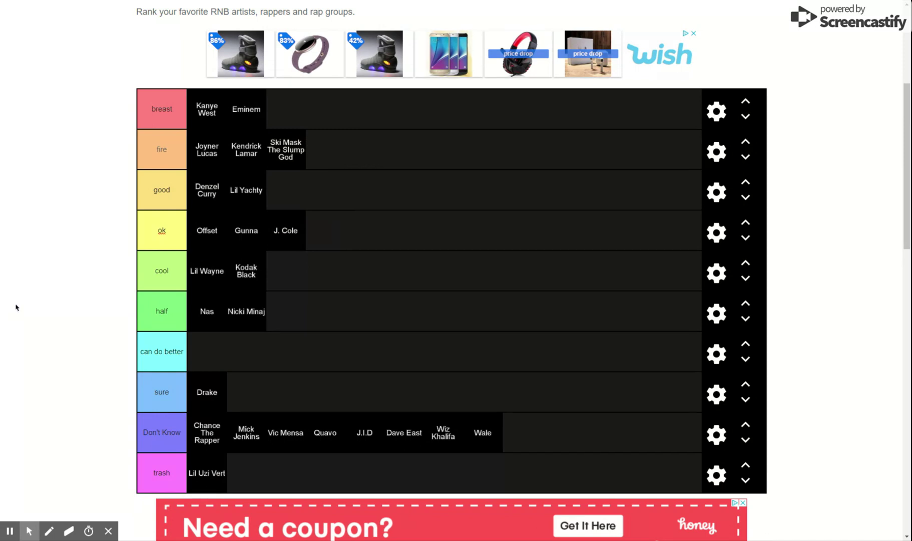
scroll(17, 309, "down", 3)
scroll(89, 331, "down", 1)
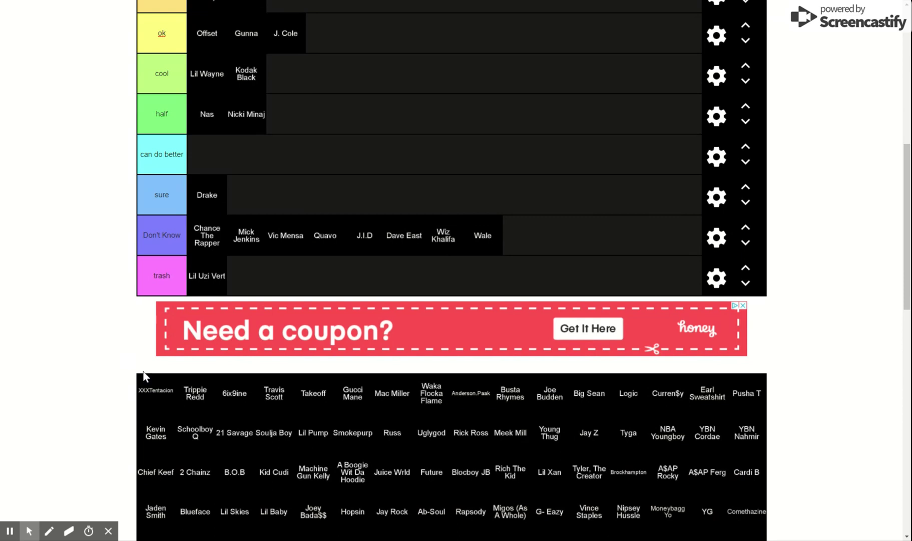
Step: Place XXXTentacion in the sure tier right after Drake
mouse_move(145, 387)
left_mouse_down()
mouse_move(91, 402)
mouse_move(110, 395)
left_mouse_up()
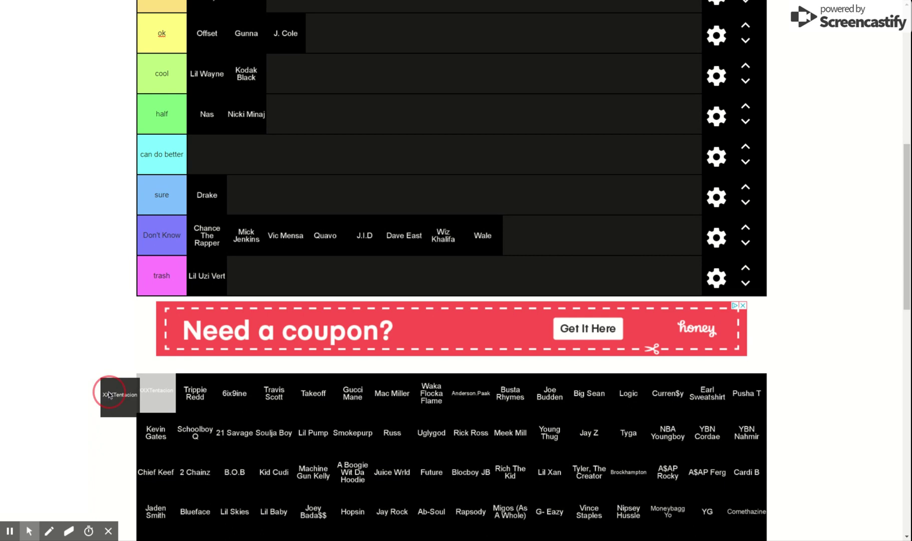
mouse_move(109, 396)
left_mouse_down()
mouse_move(158, 349)
mouse_move(151, 354)
left_mouse_up()
scroll(160, 349, "up", 1)
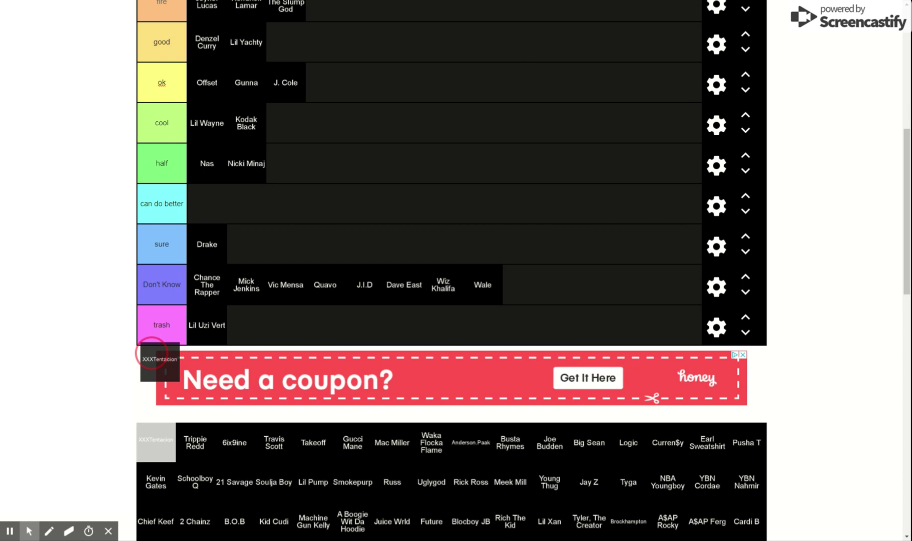
left_click_drag(151, 354, 154, 346)
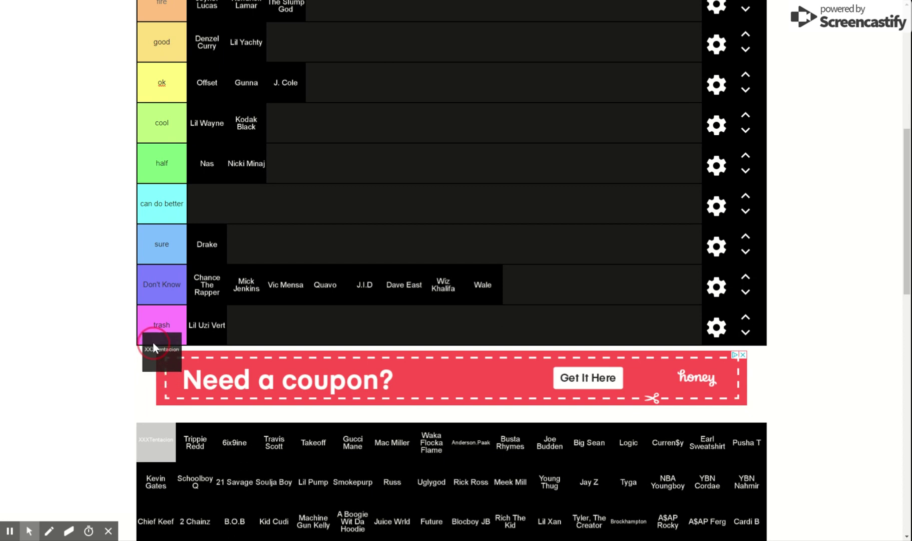
scroll(153, 341, "up", 1)
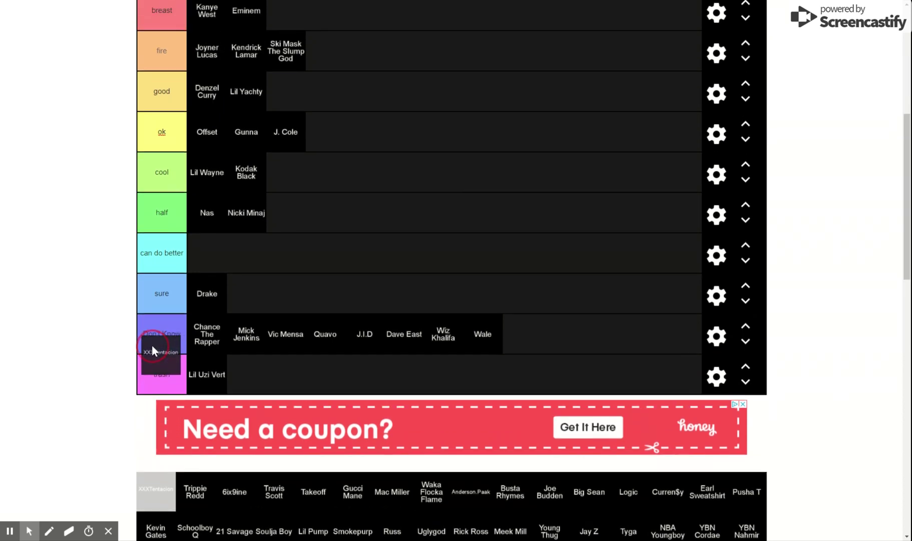
left_click_drag(152, 342, 148, 314)
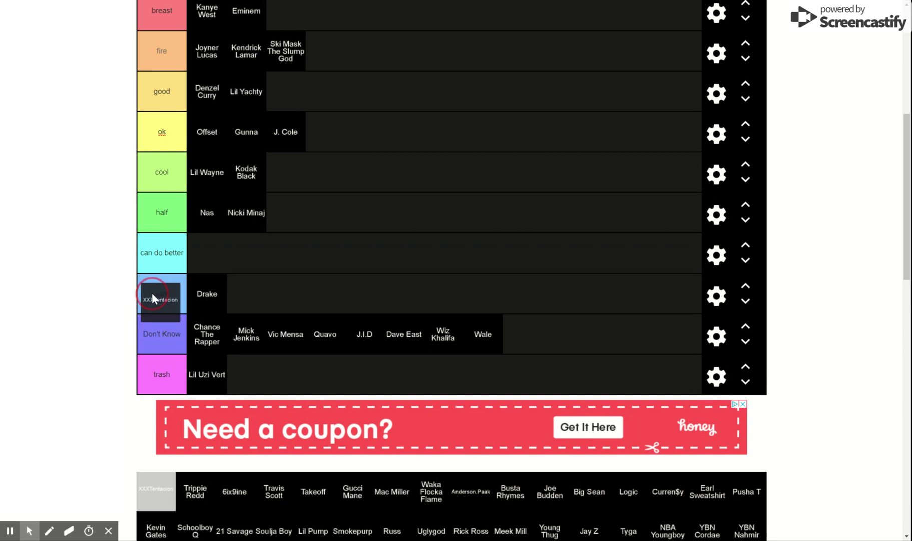
mouse_move(149, 315)
left_mouse_down()
mouse_move(236, 281)
mouse_move(278, 285)
left_mouse_up()
scroll(159, 423, "down", 2)
scroll(170, 366, "down", 2)
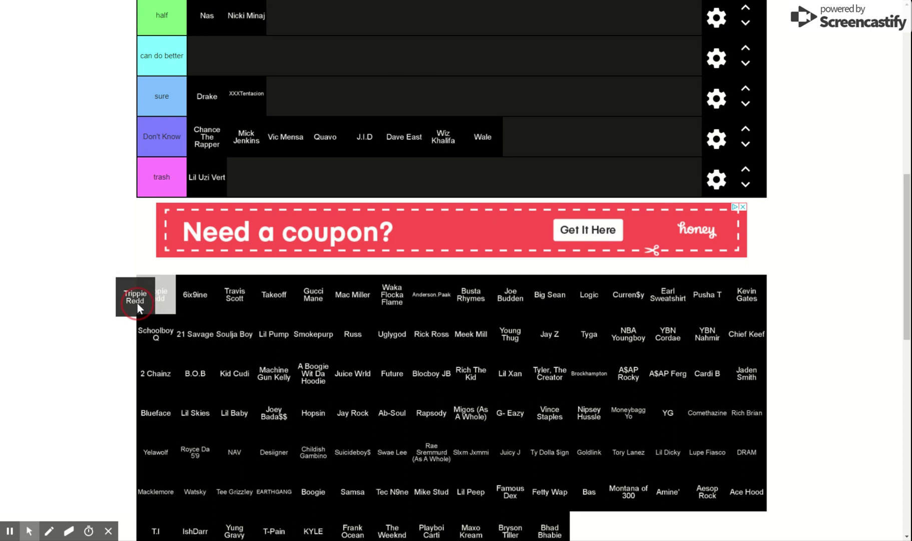
Step: Put Trippie Redd in trash beside Lil Uzi Vert and 6ix9ine in good after Lil Yachty
scroll(137, 303, "up", 1)
left_click_drag(137, 300, 233, 235)
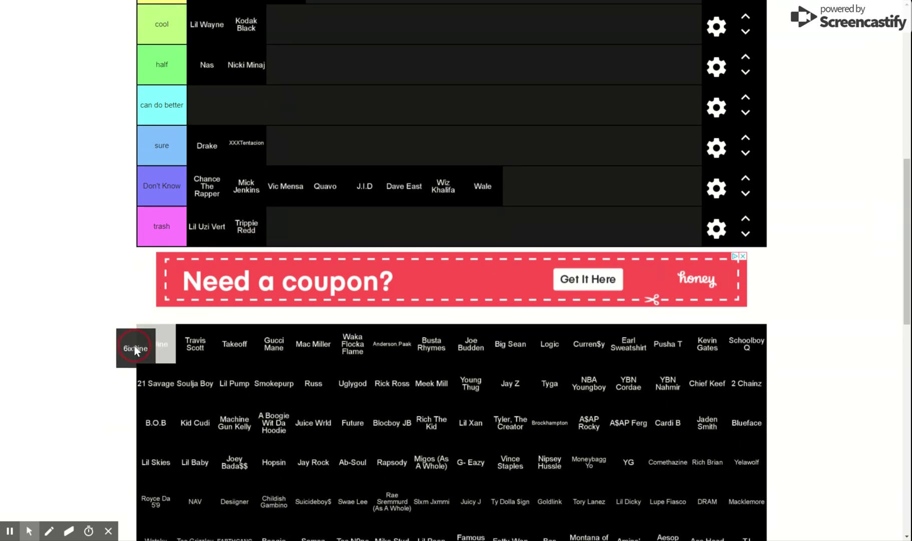
scroll(134, 346, "up", 1)
left_click_drag(135, 346, 128, 358)
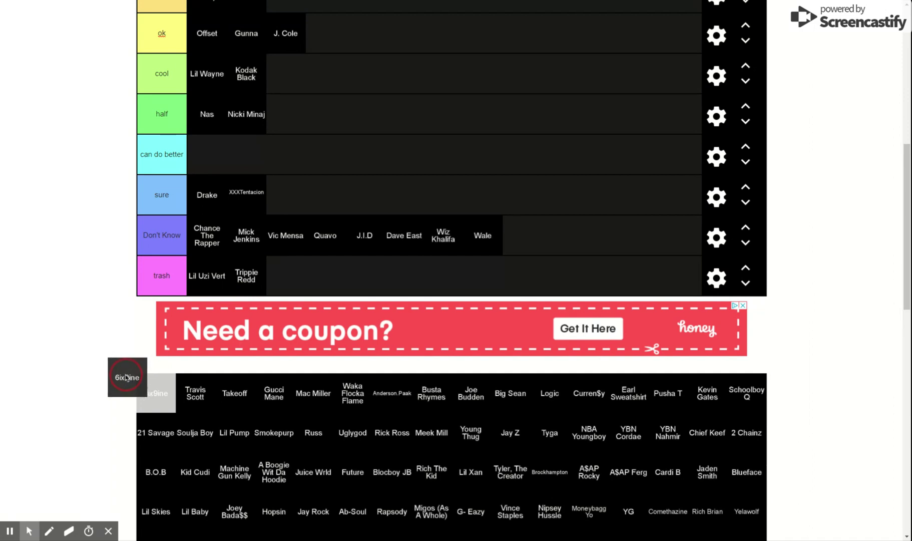
left_click_drag(127, 377, 111, 383)
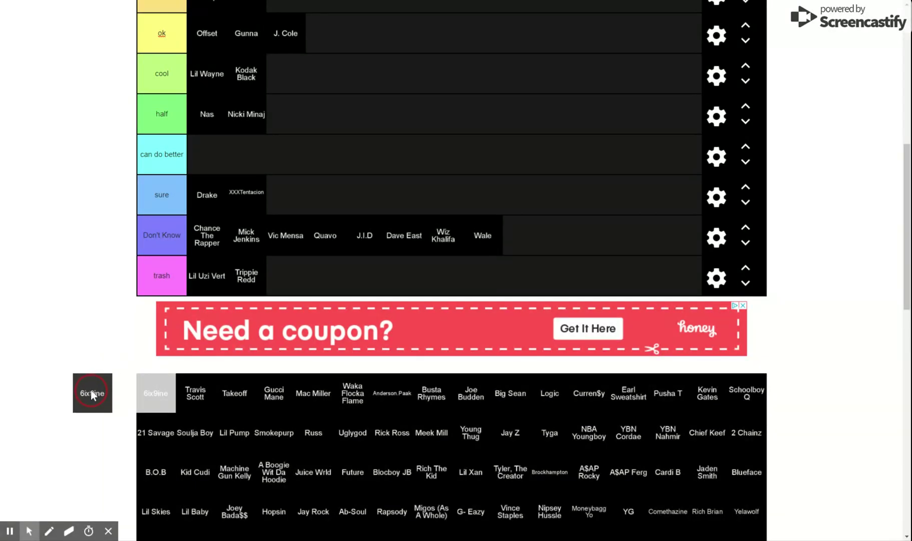
scroll(149, 397, "up", 1)
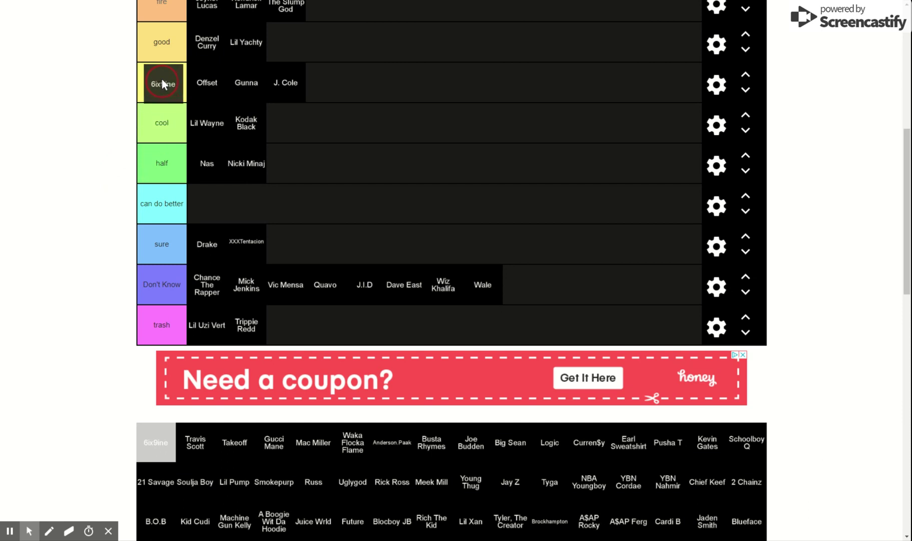
left_click_drag(169, 47, 316, 40)
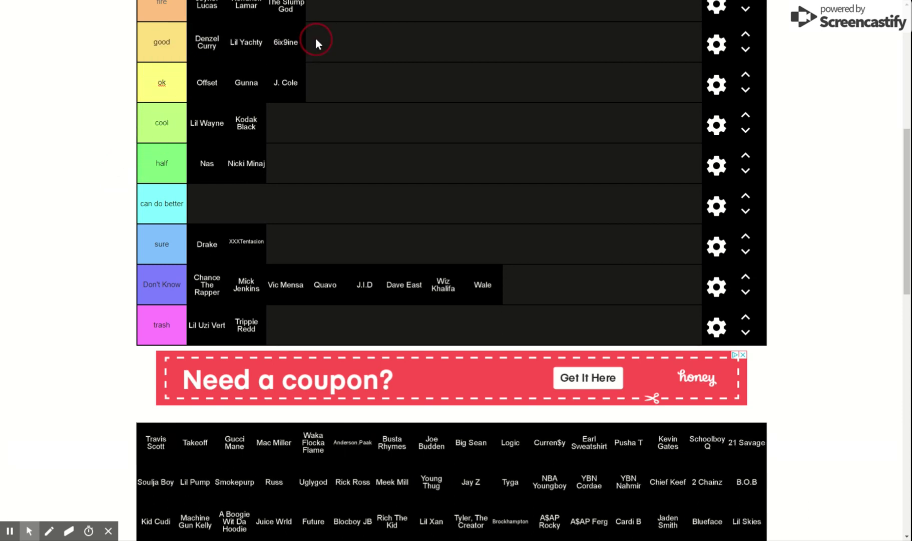
Step: Move Travis Scott from the unranked pool up into the good tier
scroll(303, 153, "up", 2)
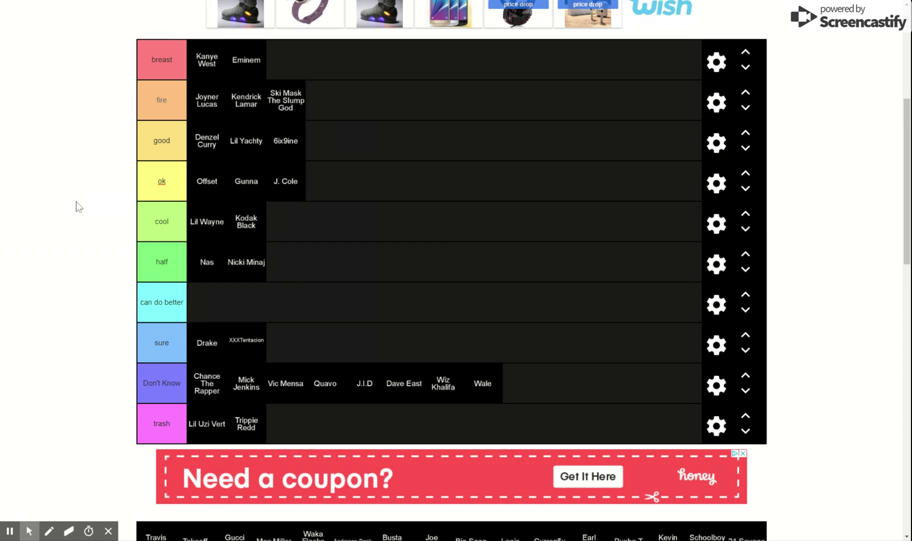
scroll(76, 200, "down", 3)
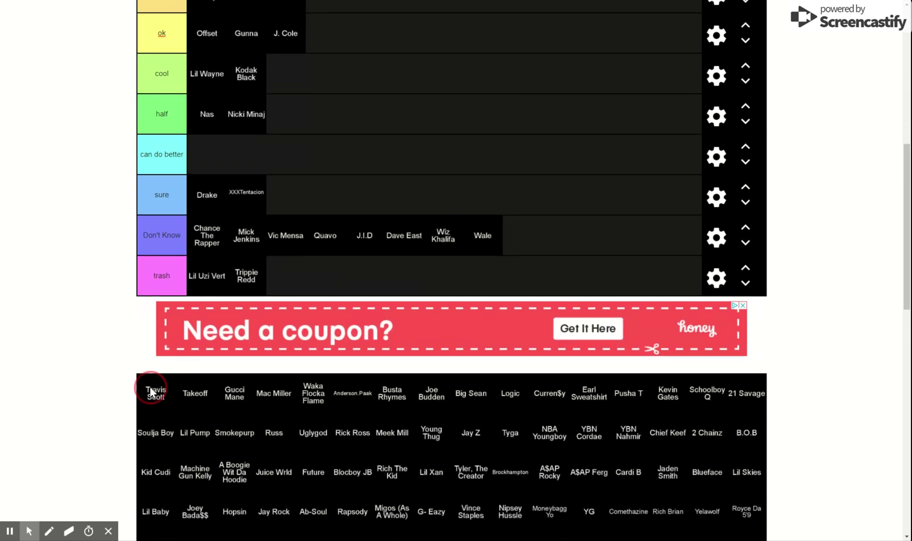
left_click_drag(150, 387, 116, 370)
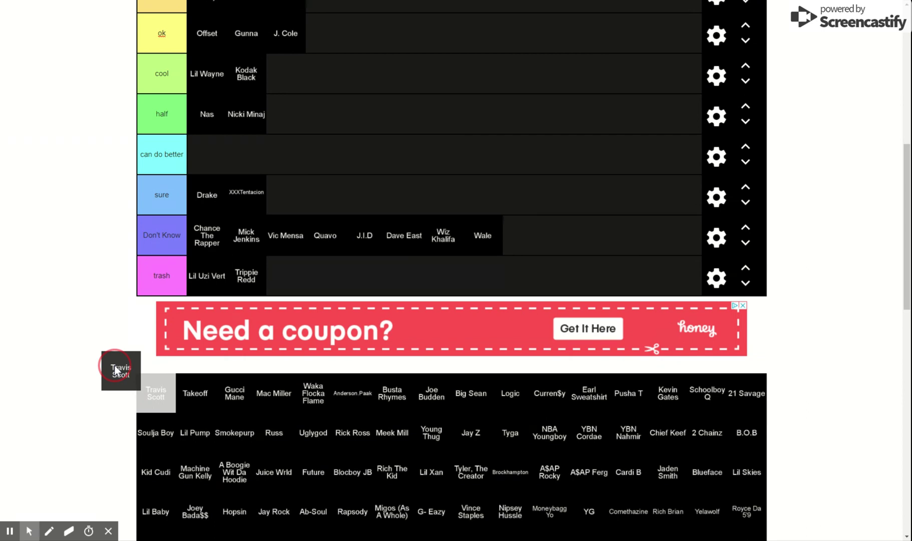
left_click_drag(116, 371, 114, 368)
scroll(115, 368, "up", 2)
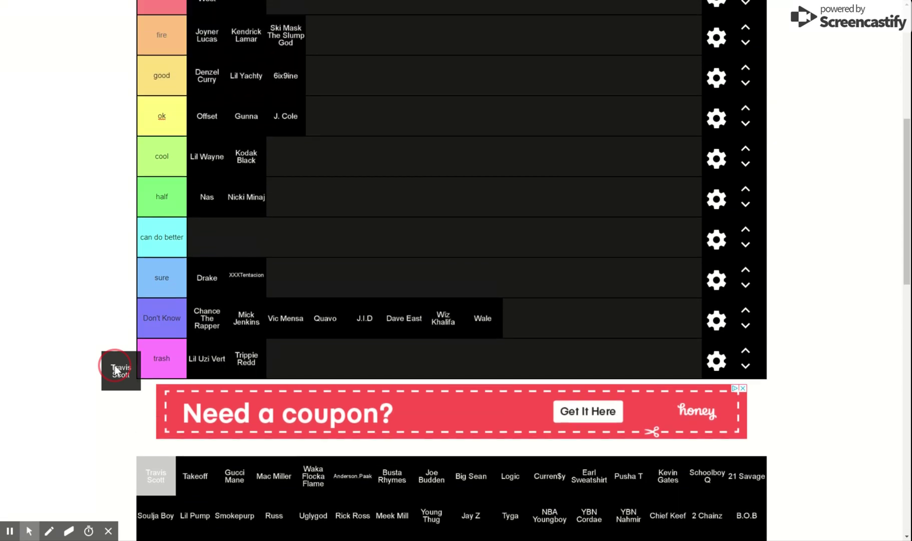
mouse_move(115, 369)
left_mouse_down()
mouse_move(333, 89)
mouse_move(312, 24)
left_mouse_up()
scroll(73, 204, "down", 2)
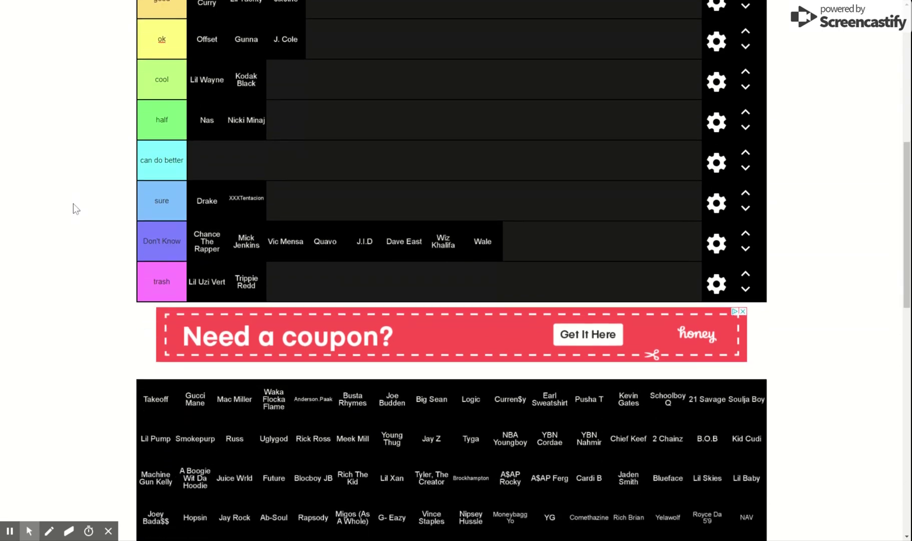